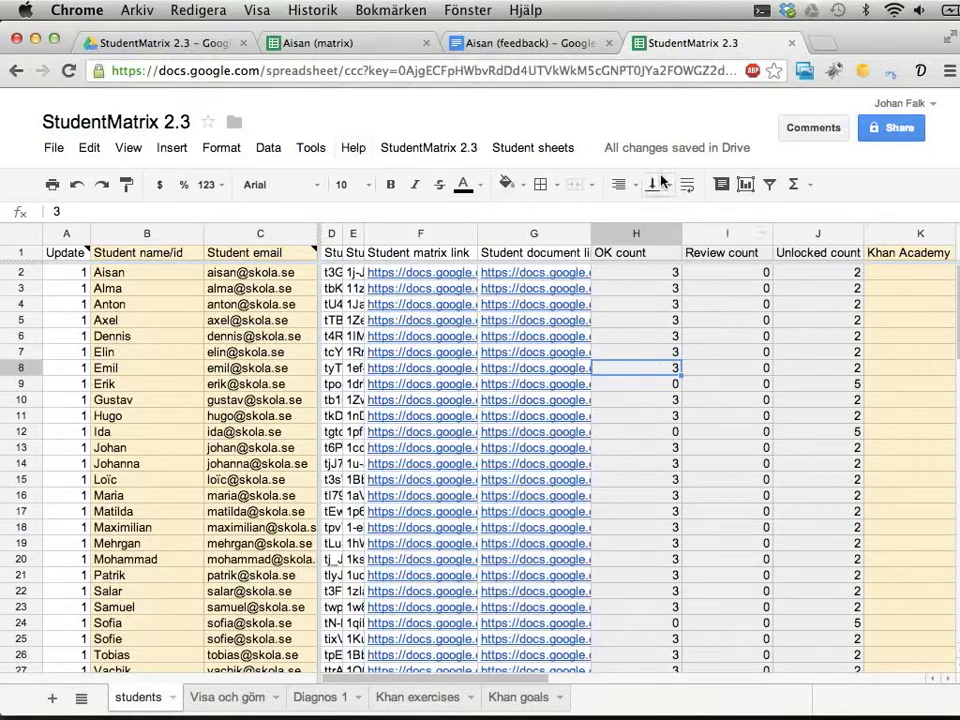
Open the StudentMatrix 2.3 add-on menu in the students spreadsheet.
click(427, 150)
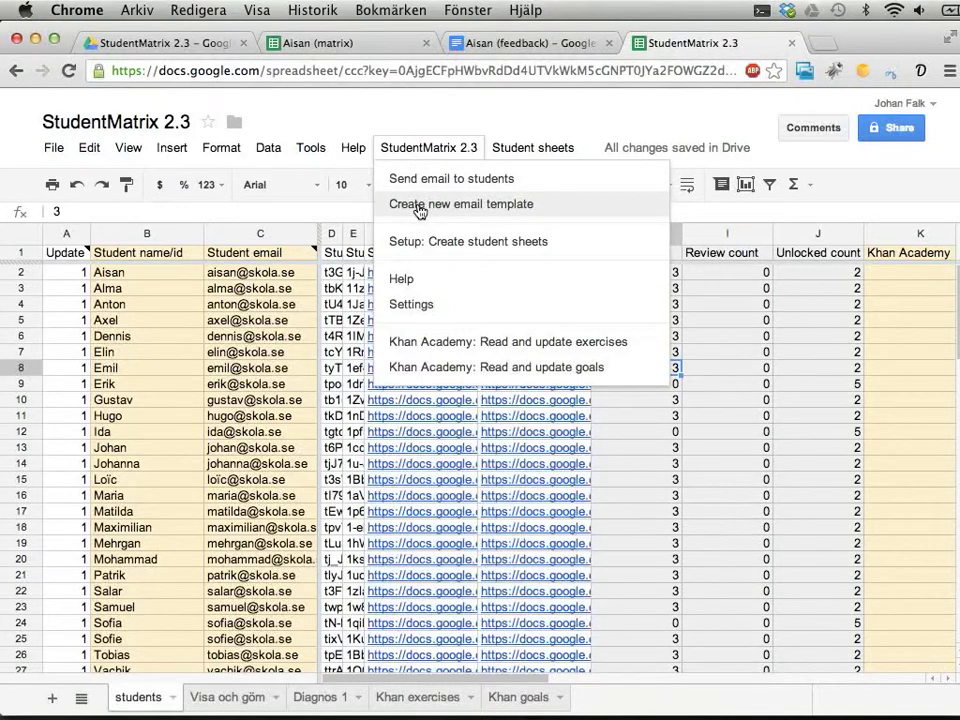
Create a new e-mail template named 'Efter diagnos 1' and open its document.
click(419, 207)
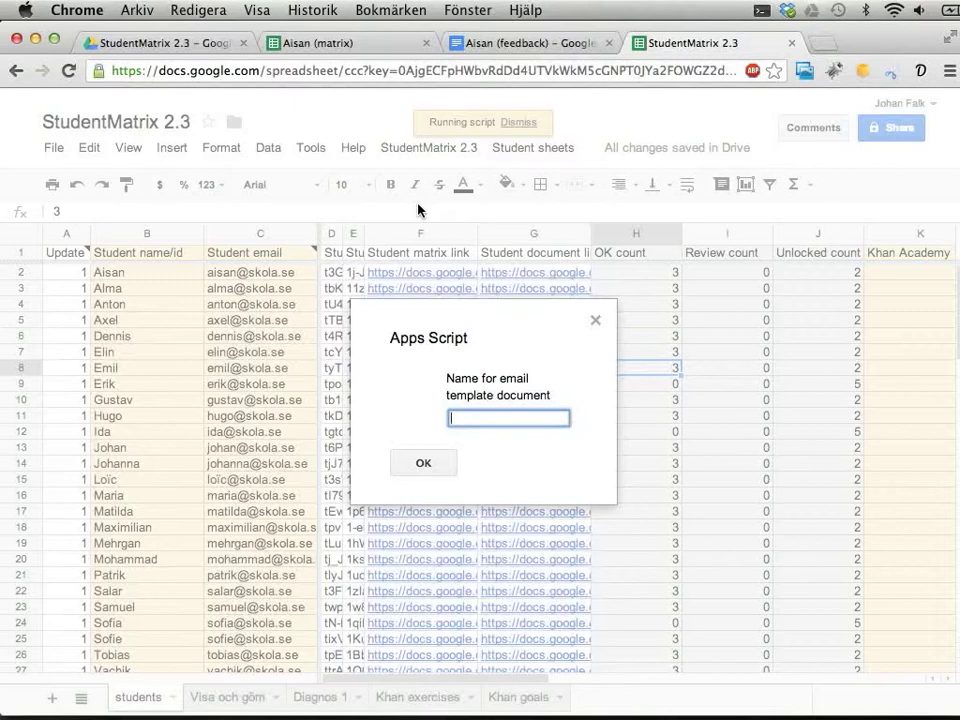
text(Efter diagnos 1)
click(412, 462)
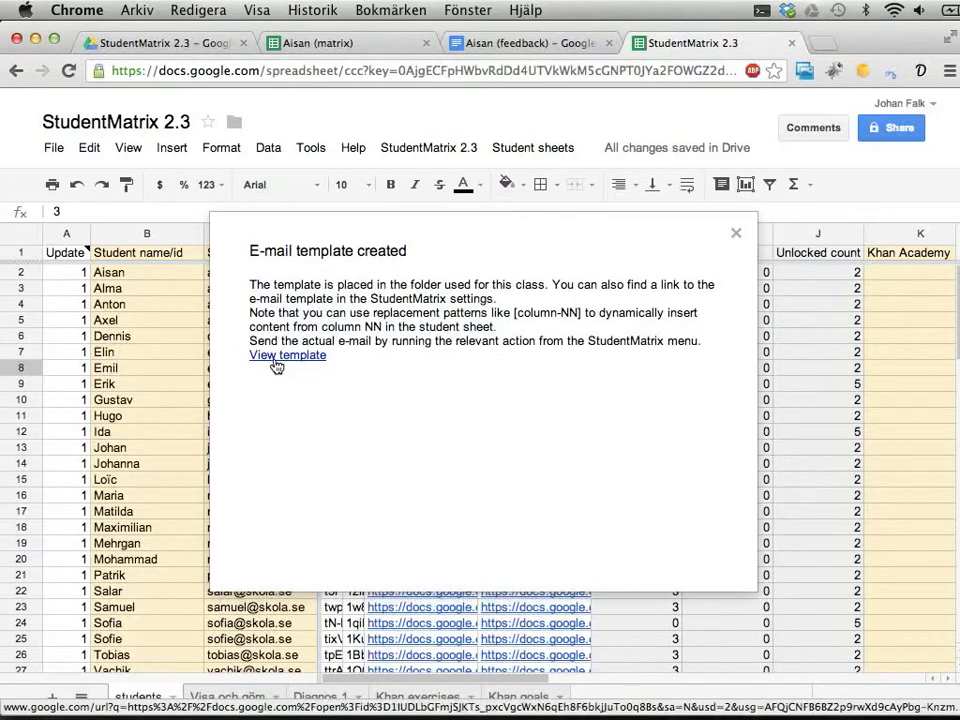
click(276, 358)
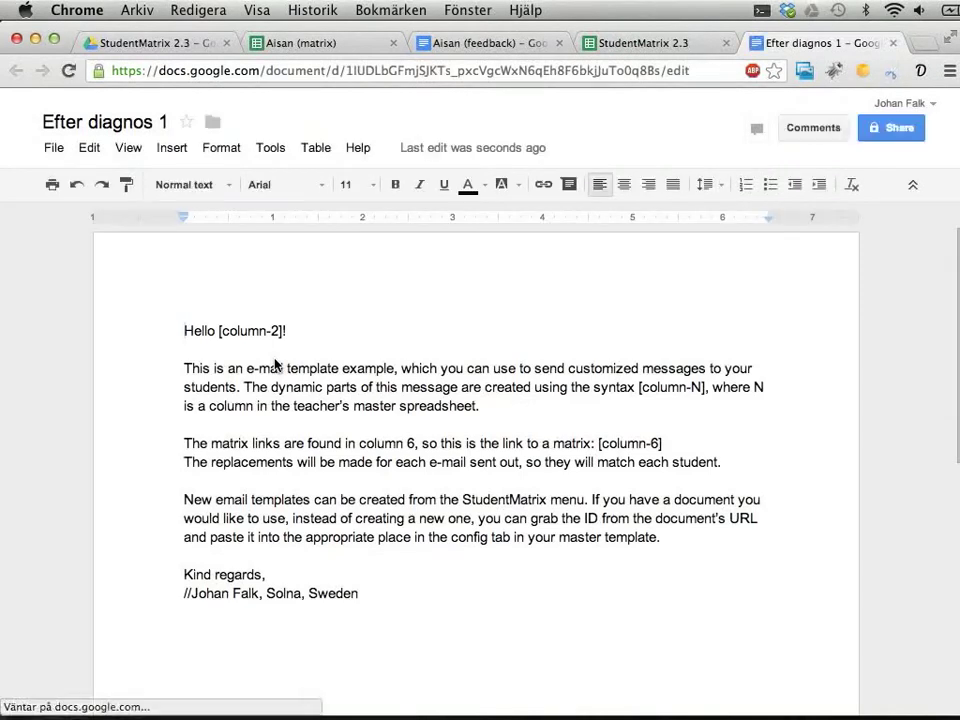
Inspect the [column-2] and [column-6] placeholders, then return to the StudentMatrix 2.3 spreadsheet.
key(super+a)
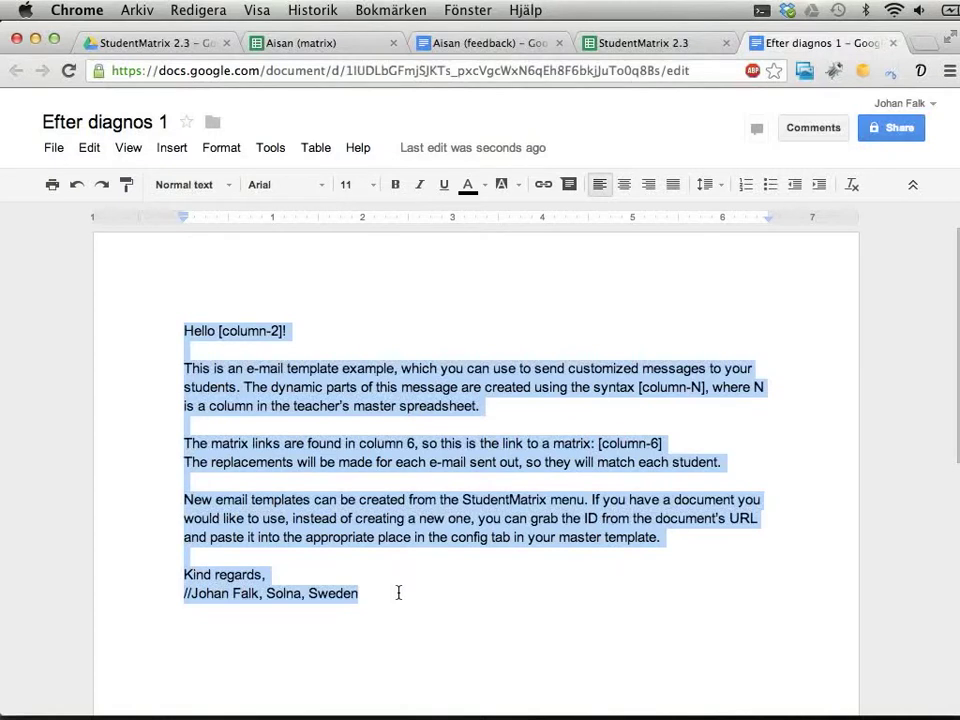
key(Left)
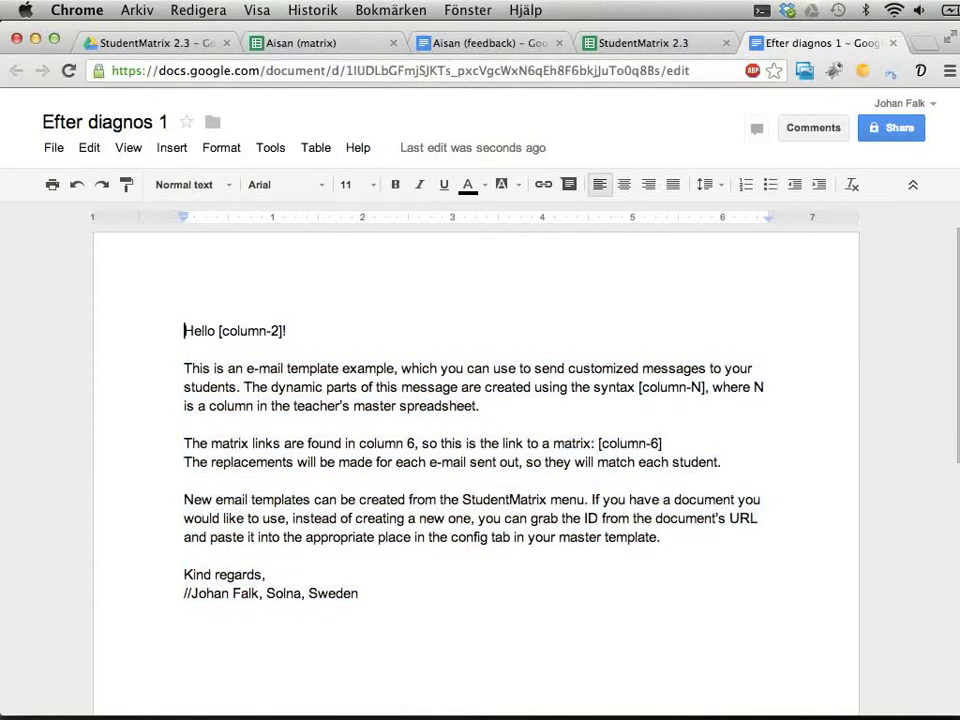
drag(284, 331, 219, 331)
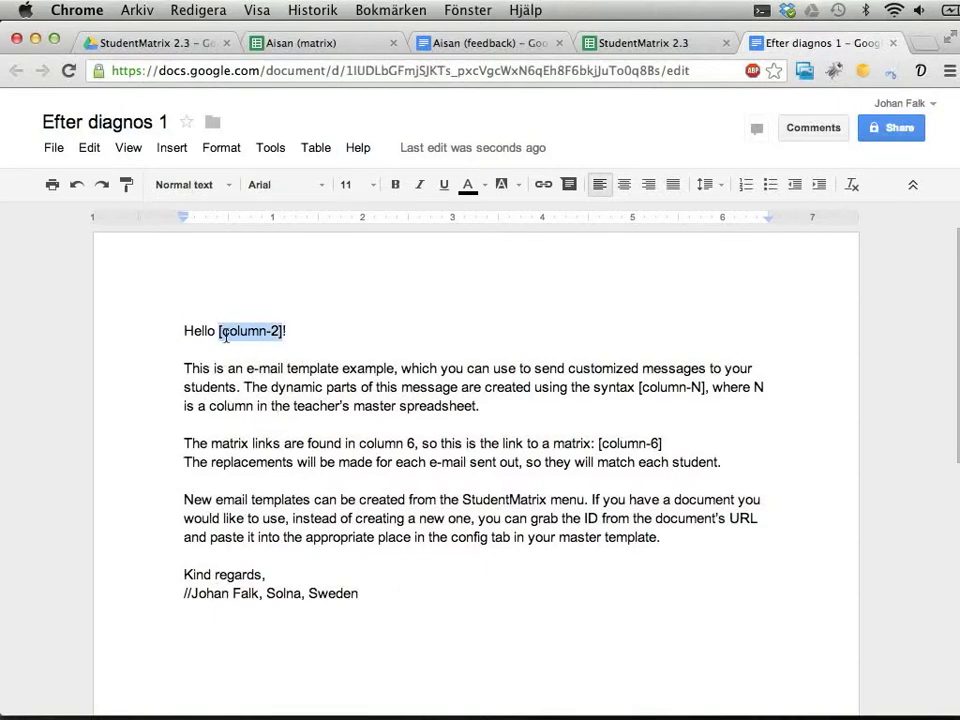
click(596, 443)
drag(596, 443, 681, 443)
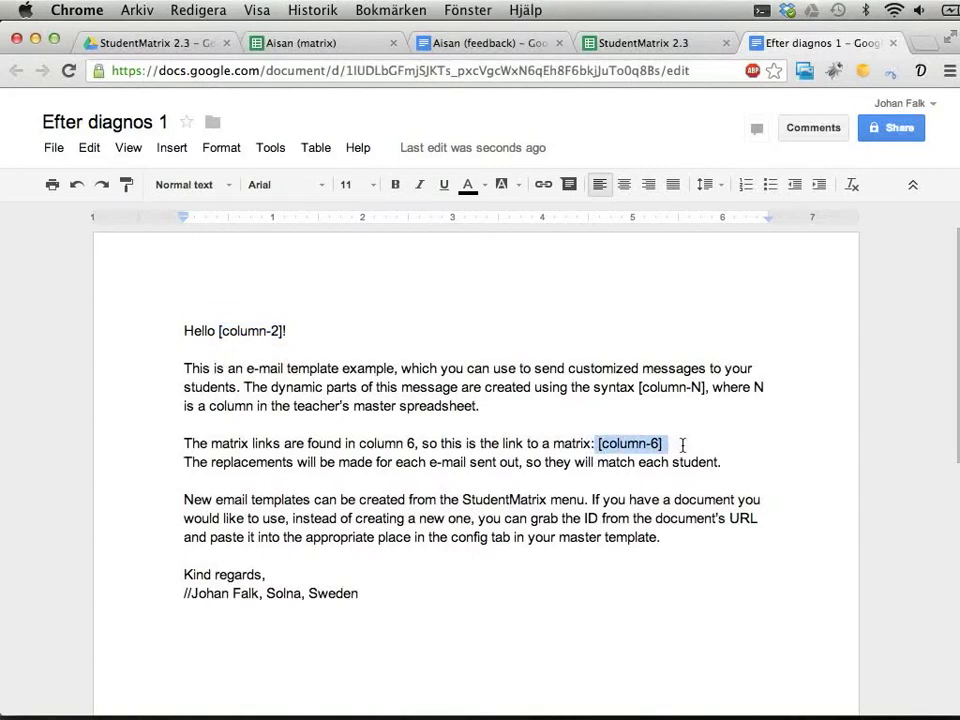
click(681, 443)
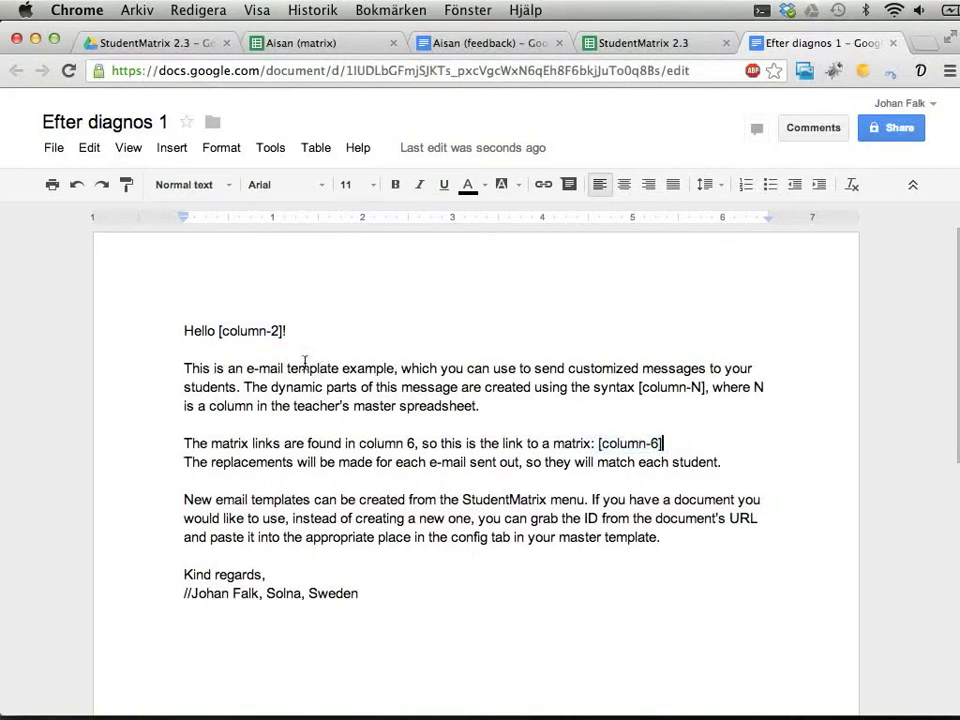
click(634, 43)
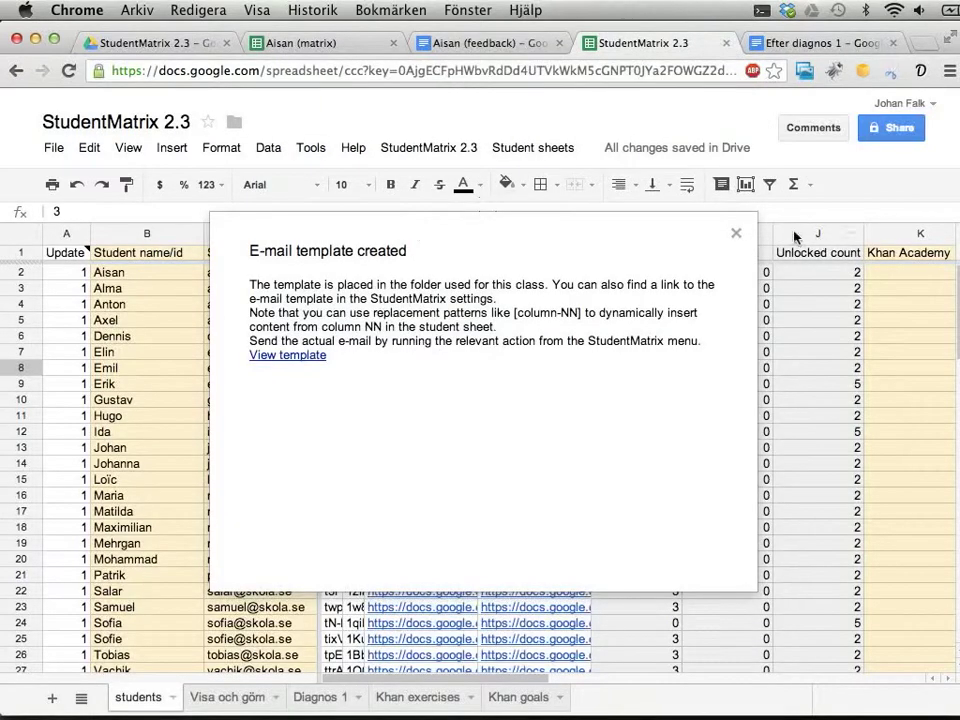
Dismiss the template-created notice, check the first student's row, and return to Efter diagnos 1.
click(736, 233)
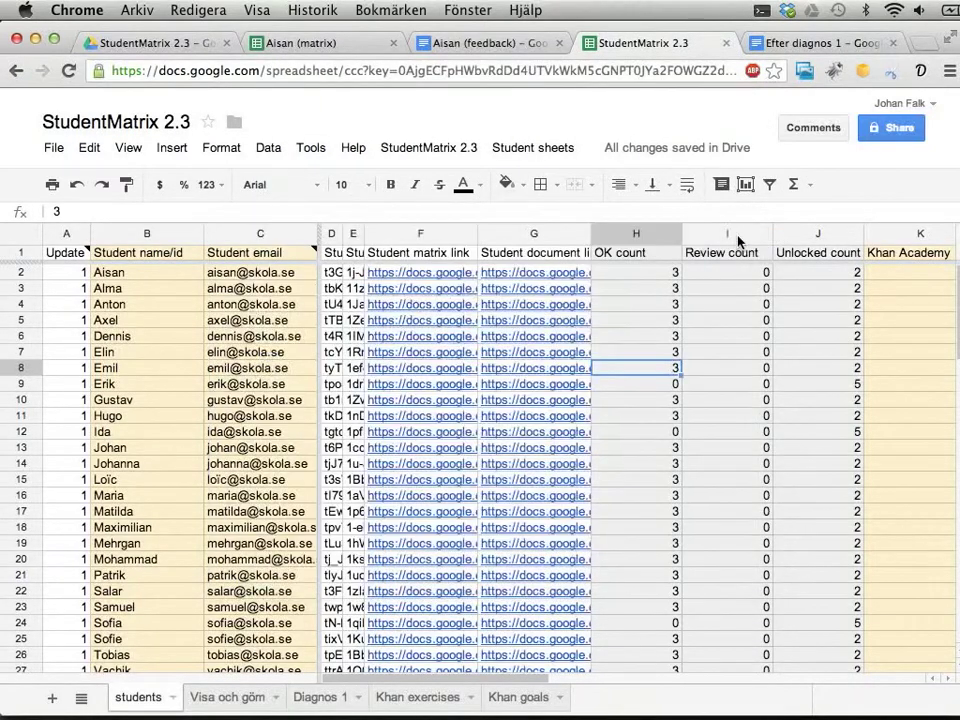
click(63, 273)
click(112, 273)
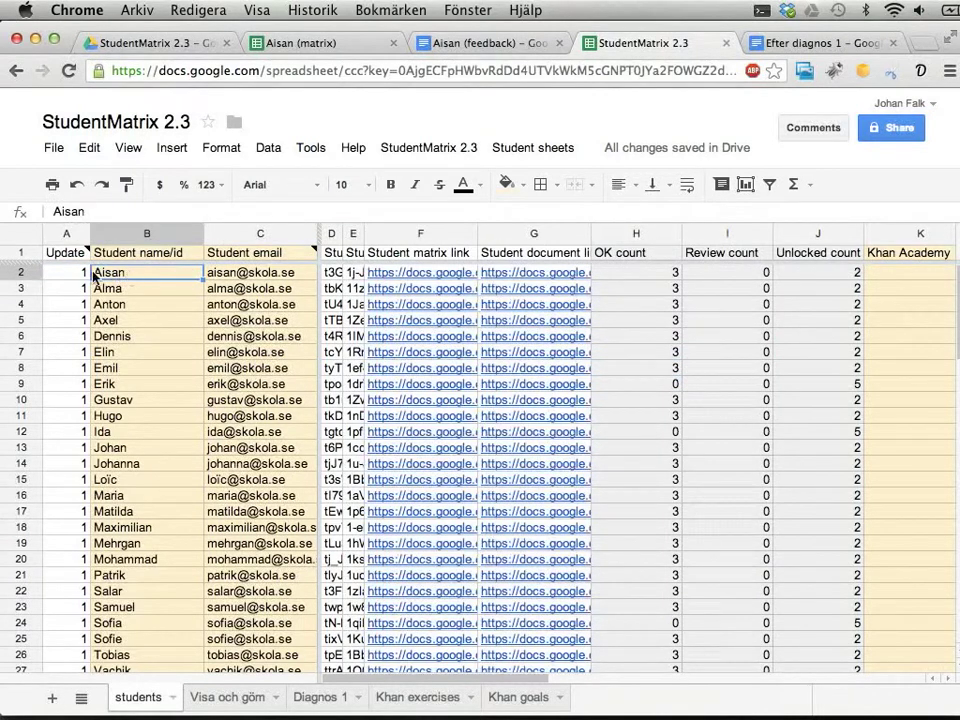
click(805, 43)
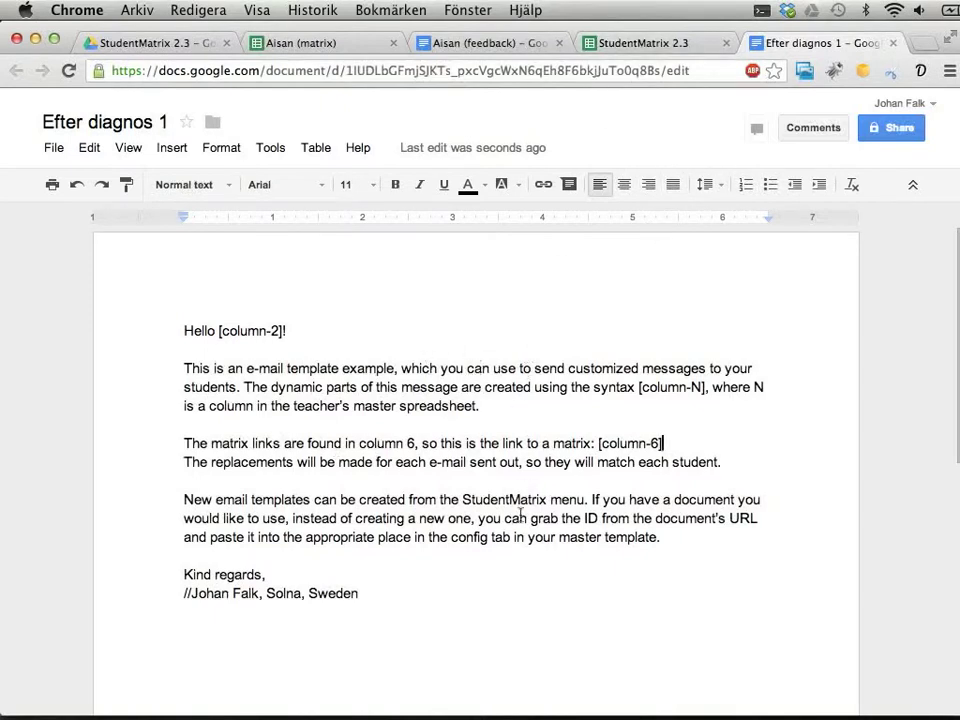
Change the greeting to 'Hej [column-2]' without the exclamation mark and start a new paragraph.
key(super+Up)
key(super+a)
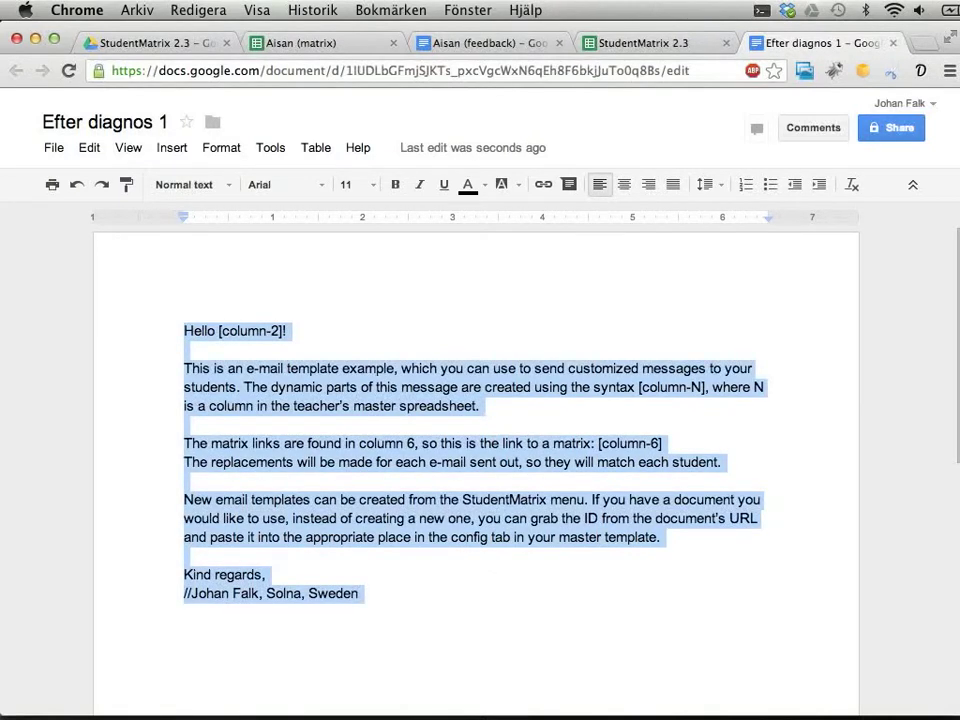
key(Left)
key(alt+shift+Right)
text(Hej)
key(End)
key(BackSpace)
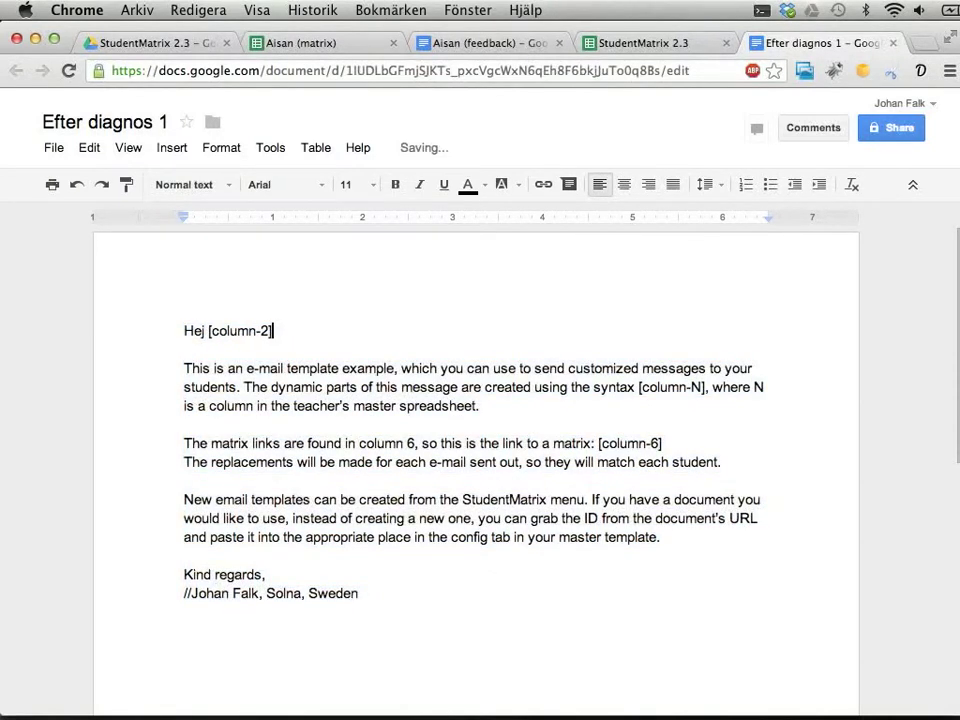
key(Return)
key(Return)
Write 'Nu har jag gått igenom diagnosen som du skrev förra veckan…' ending 'Du har visat att du hanterar'.
text(Nu har jag gåt)
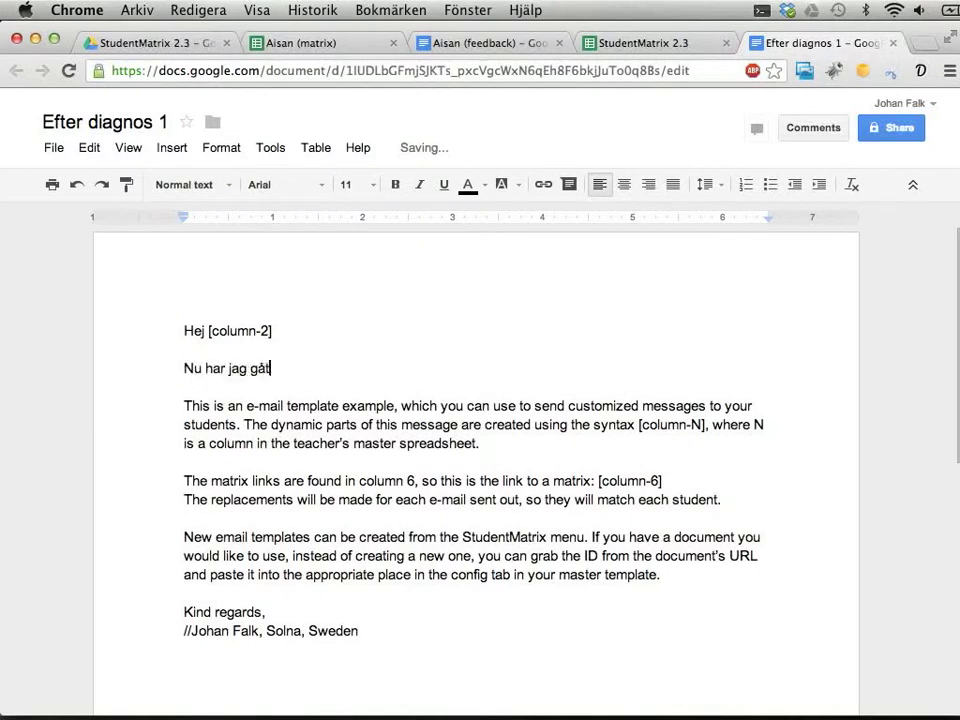
text(t igenom diagnos)
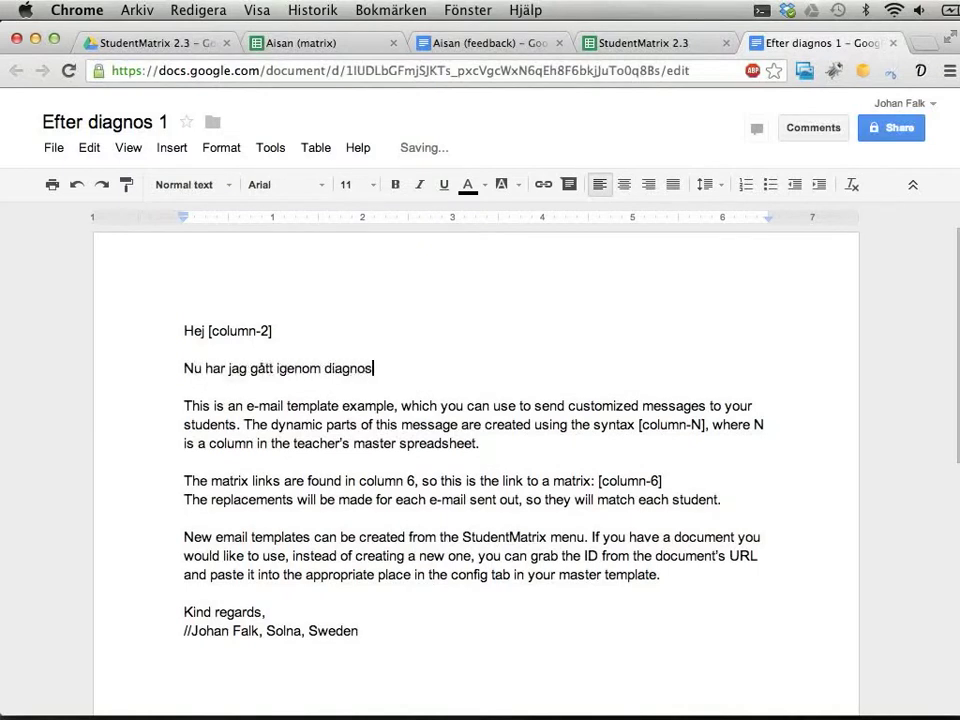
text(erna som ni skre)
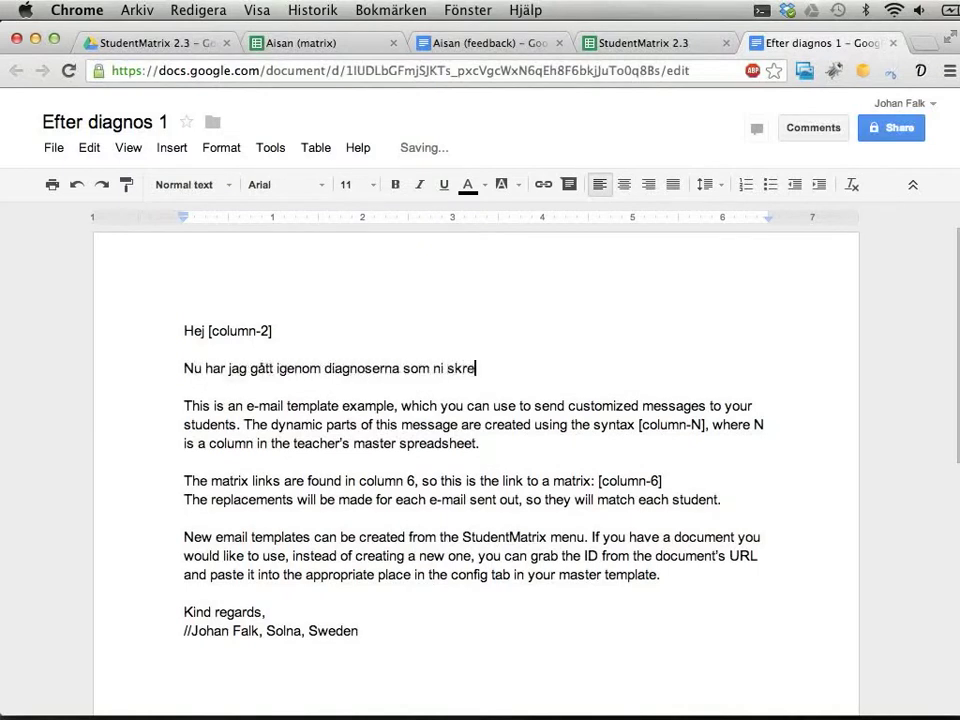
text(v)
key(BackSpace)
key(BackSpace)
key(BackSpace)
key(BackSpace)
key(BackSpace)
key(BackSpace)
key(BackSpace)
key(BackSpace)
key(BackSpace)
text(du skrev)
key(alt+Left)
key(alt+Left)
key(alt+Right)
key(alt+Right)
key(BackSpace)
key(BackSpace)
key(BackSpace)
key(BackSpace)
key(BackSpace)
key(BackSpace)
key(BackSpace)
key(BackSpace)
key(BackSpace)
key(BackSpace)
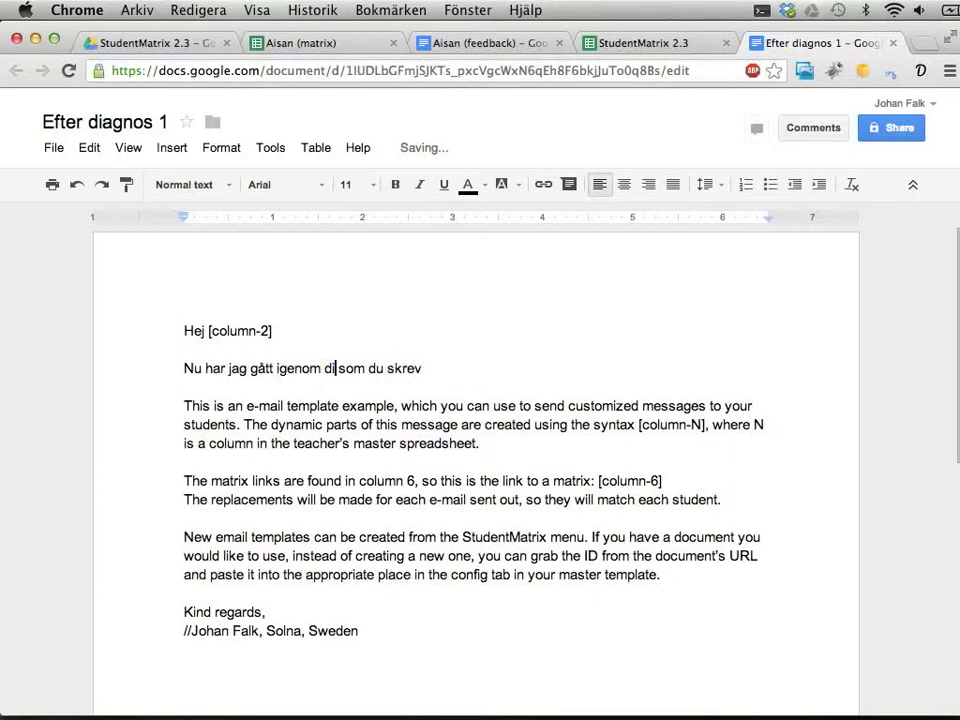
text(iagnosen)
click(478, 368)
text(förra )
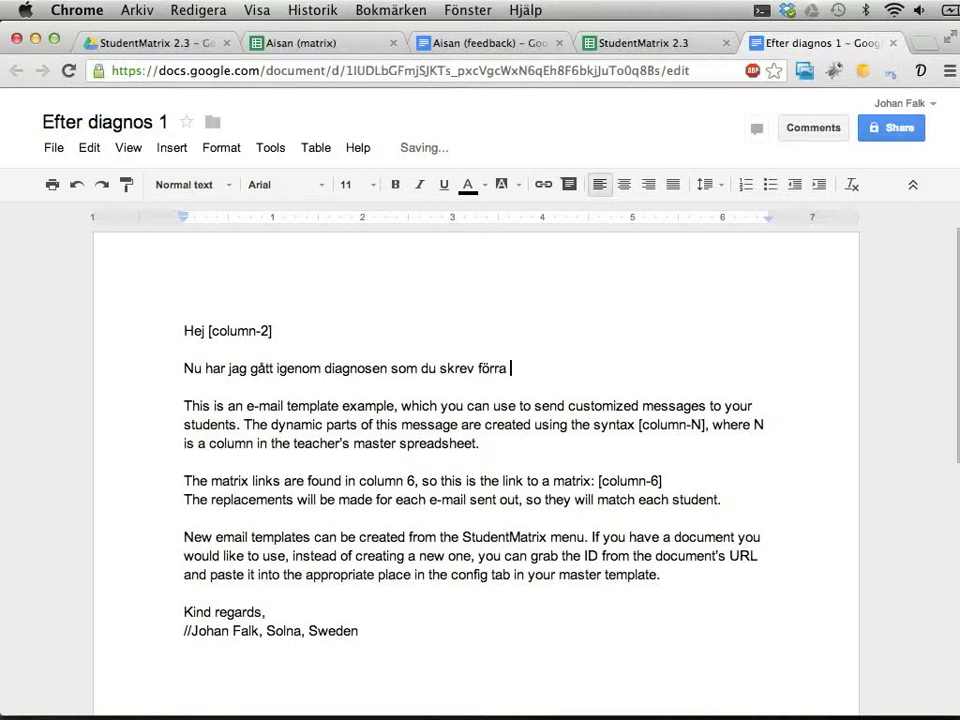
text(veckan. Min)
key(BackSpace)
key(BackSpace)
key(BackSpace)
key(BackSpace)
text(och uppdaterat )
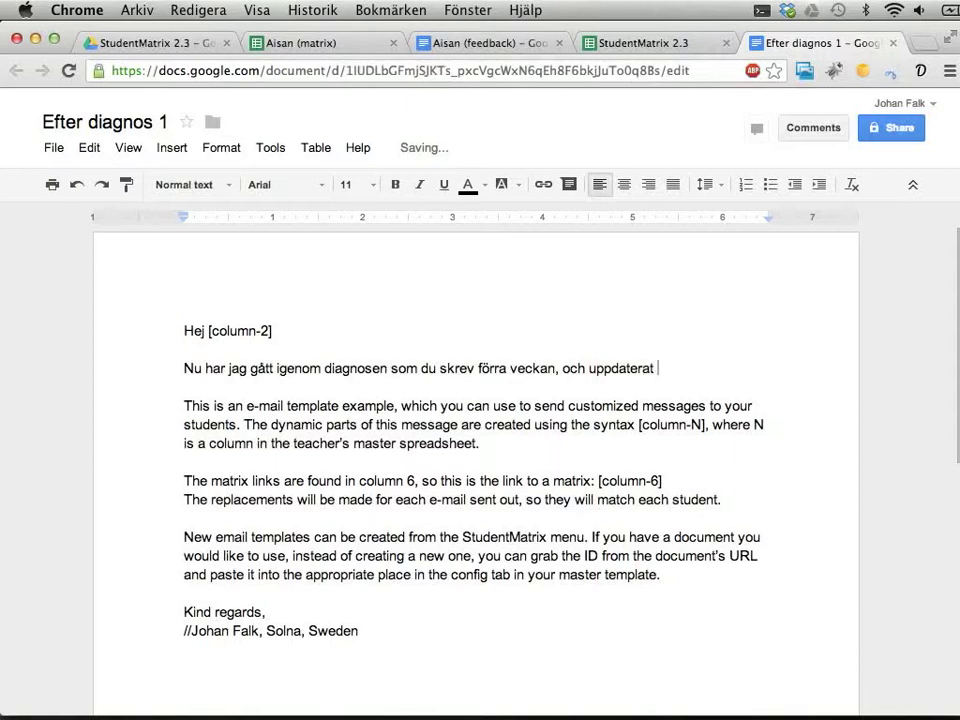
text(i din matris. )
text(D)
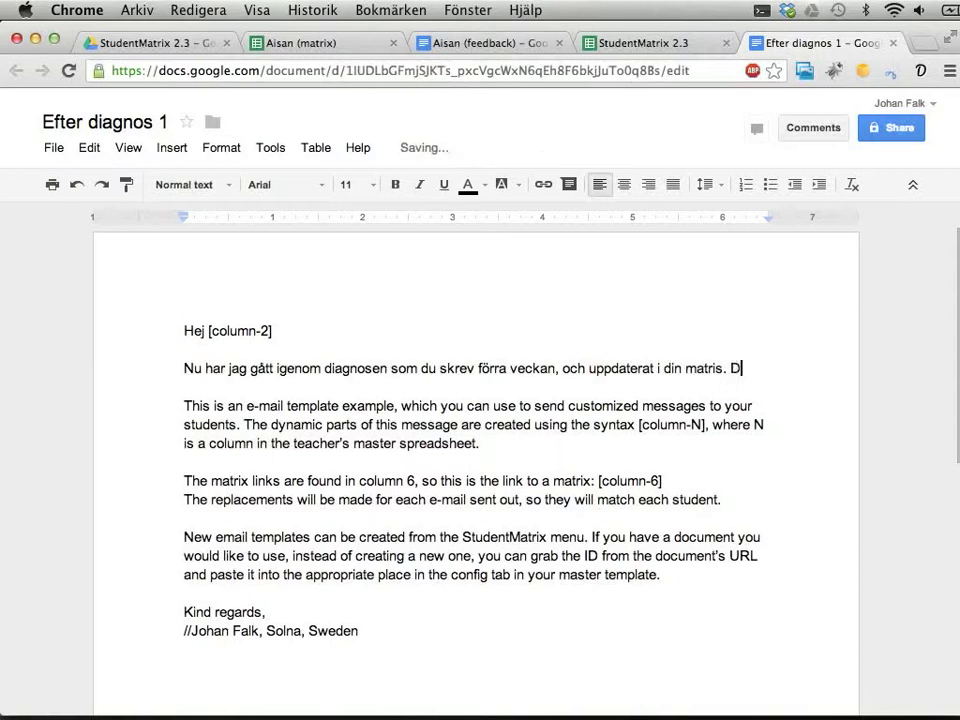
text(u har )
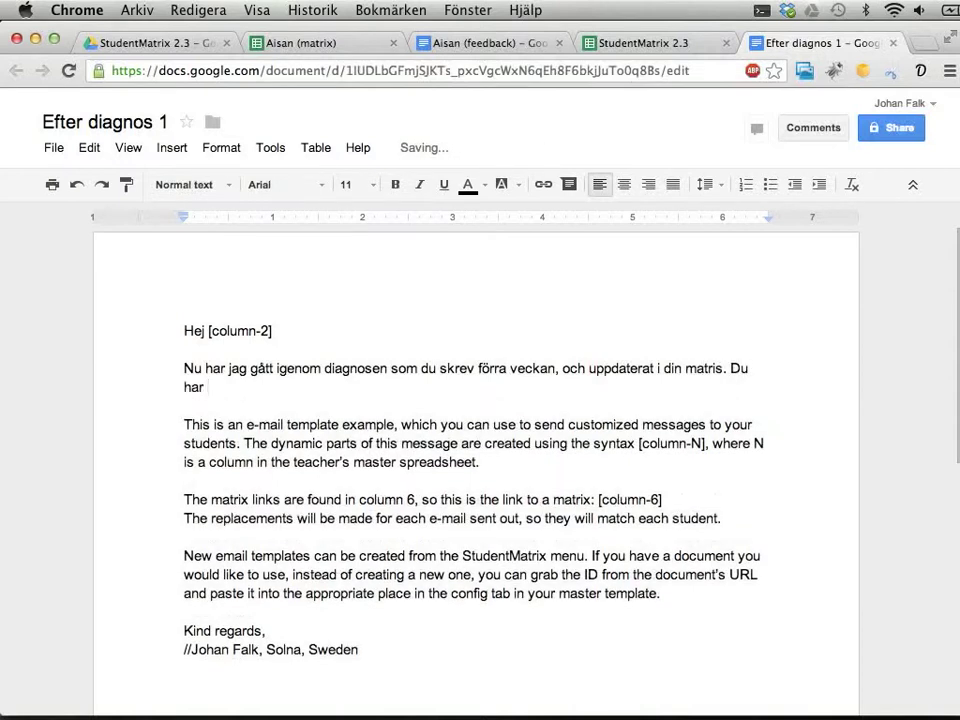
text(visat att du hantera)
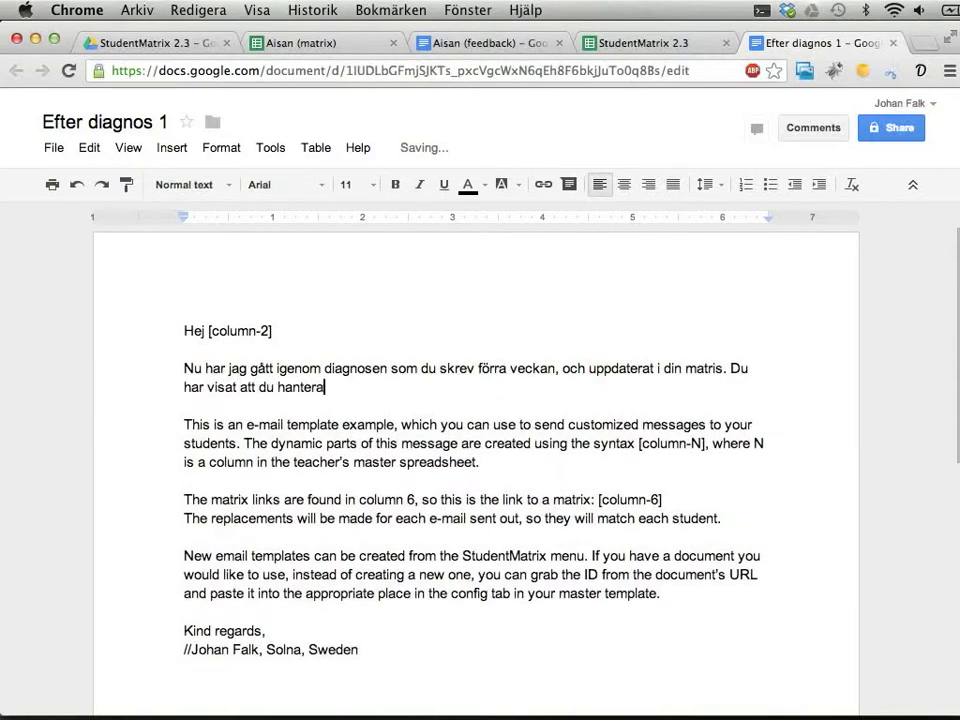
text(r)
key(ctrl+shift+Tab)
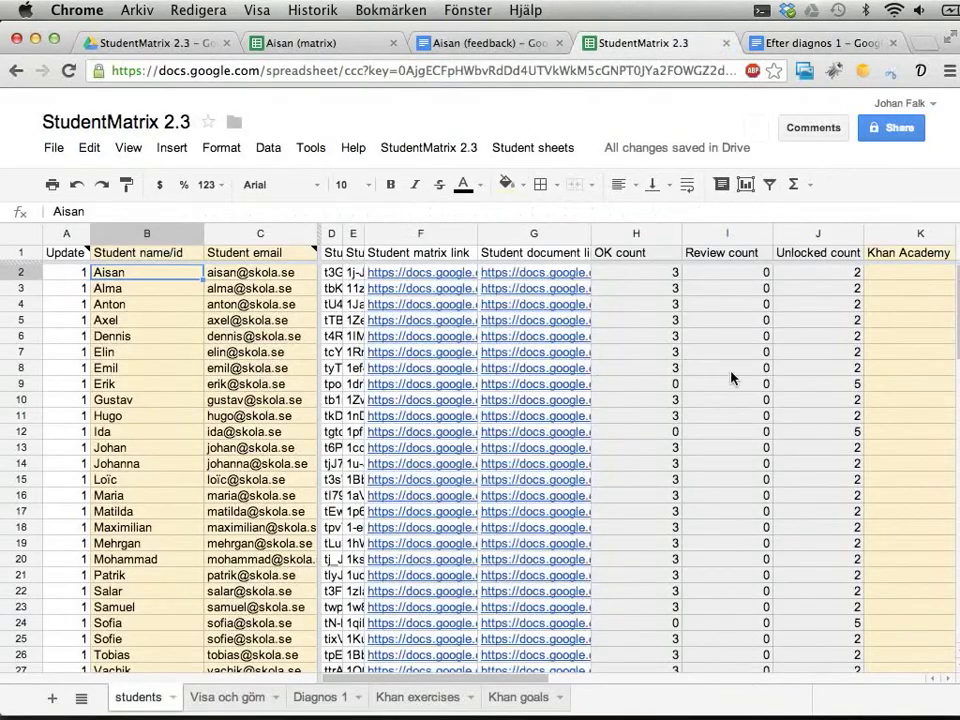
Check the OK count in column H, cell H2, then return to Efter diagnos 1.
click(660, 321)
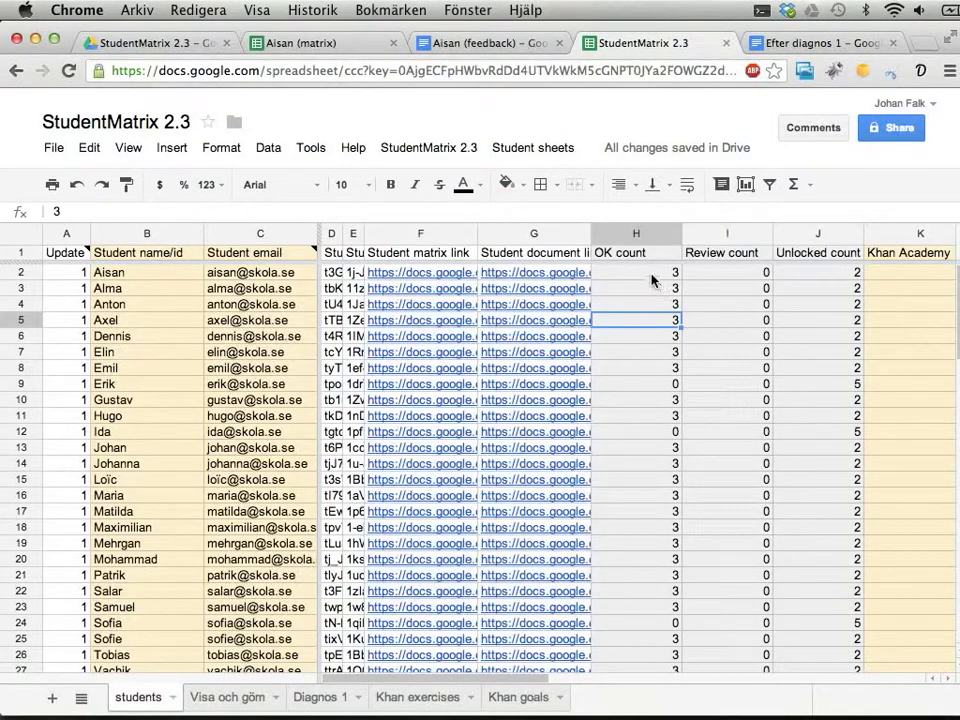
click(648, 275)
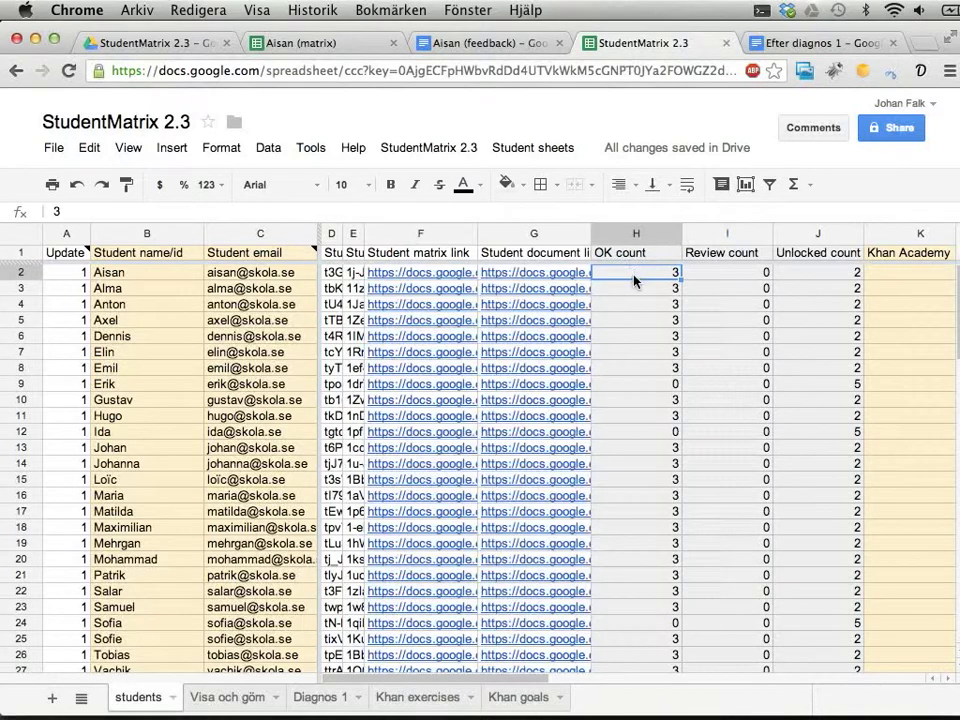
click(630, 234)
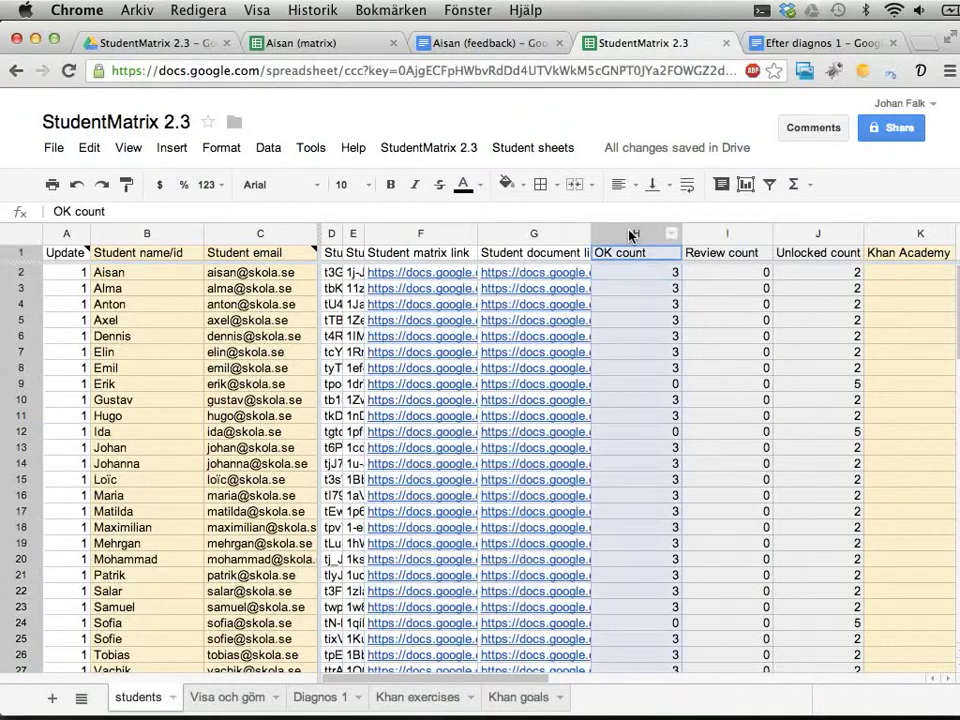
click(619, 278)
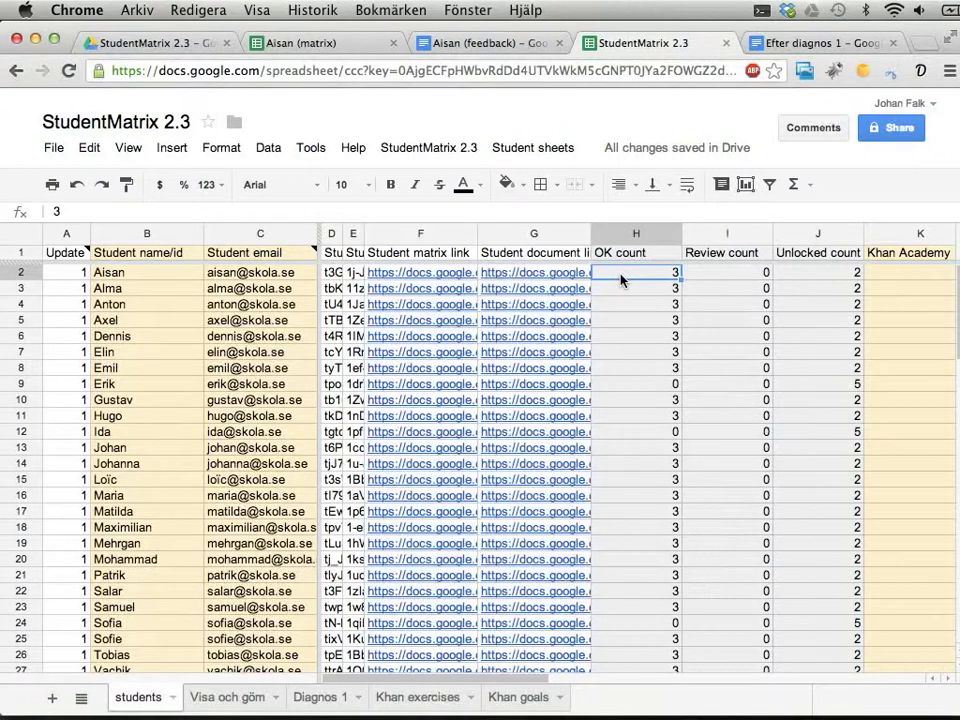
key(ctrl+Tab)
Add '[column-8] av de 5 områden som jag testade.' and a new line 'Du hittar din matris på'.
text([column-)
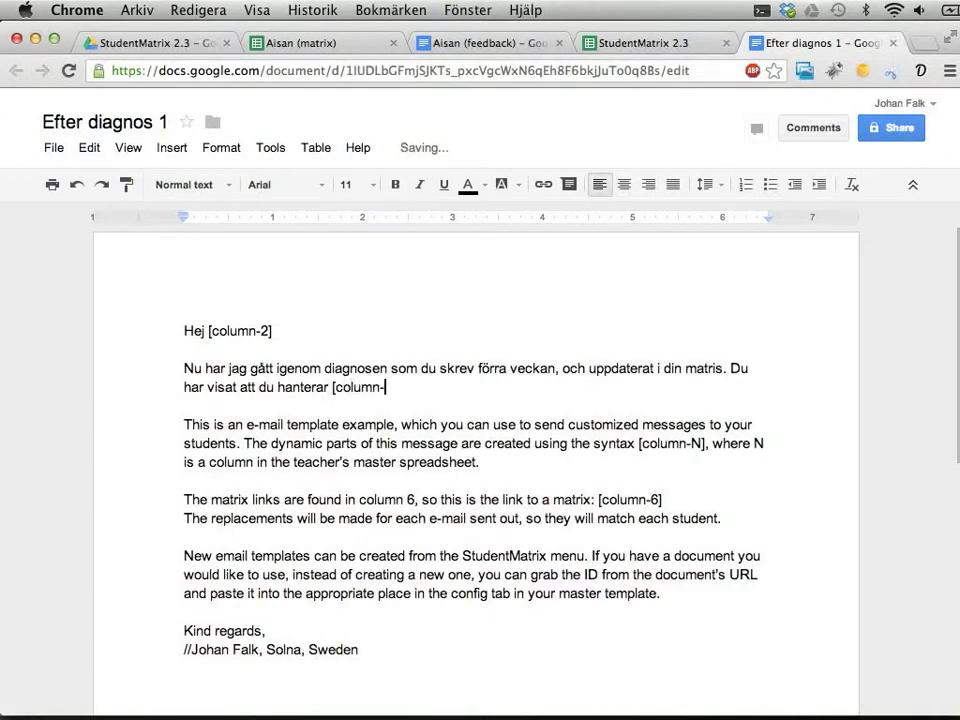
text(8] av de 5 om)
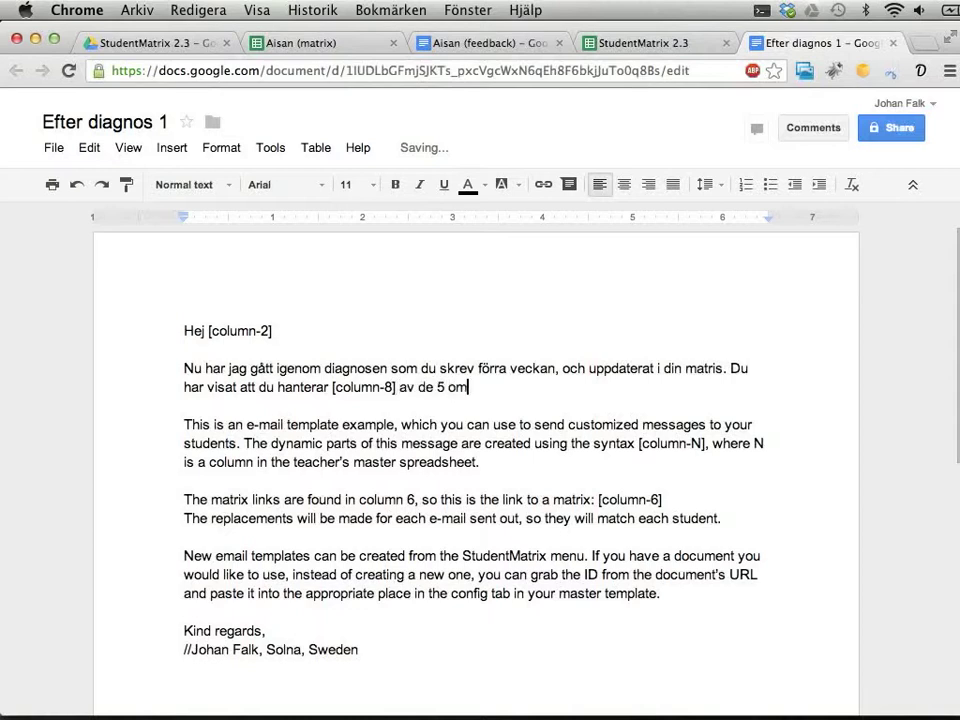
text(råden som jag testad)
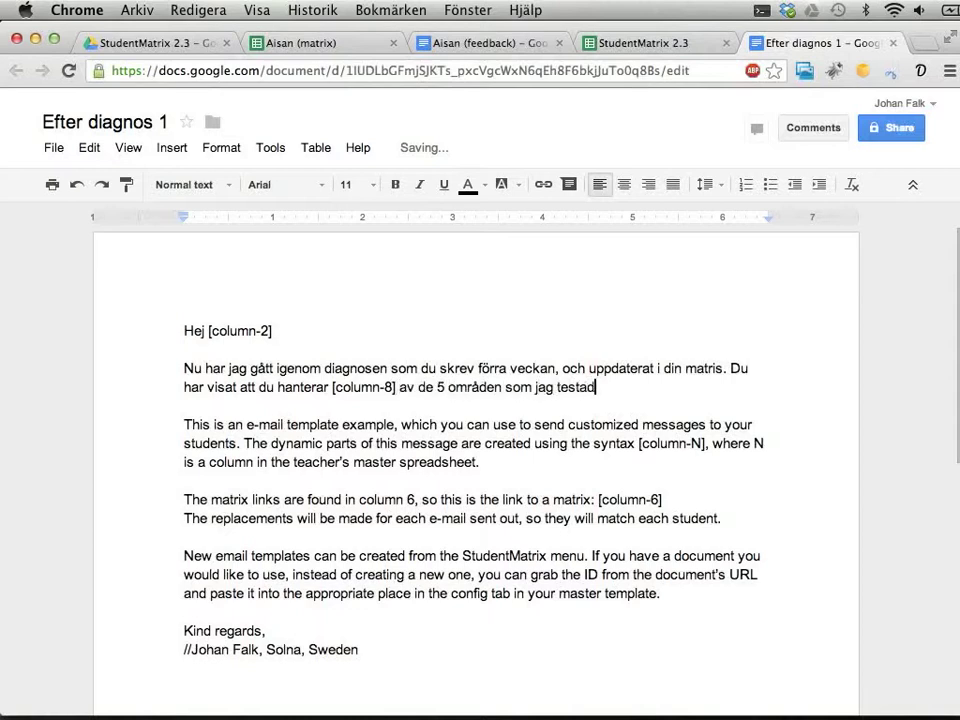
text(e. Koll)
key(BackSpace)
key(BackSpace)
key(BackSpace)
key(BackSpace)
key(BackSpace)
key(Return)
key(Return)
text(Du kan h)
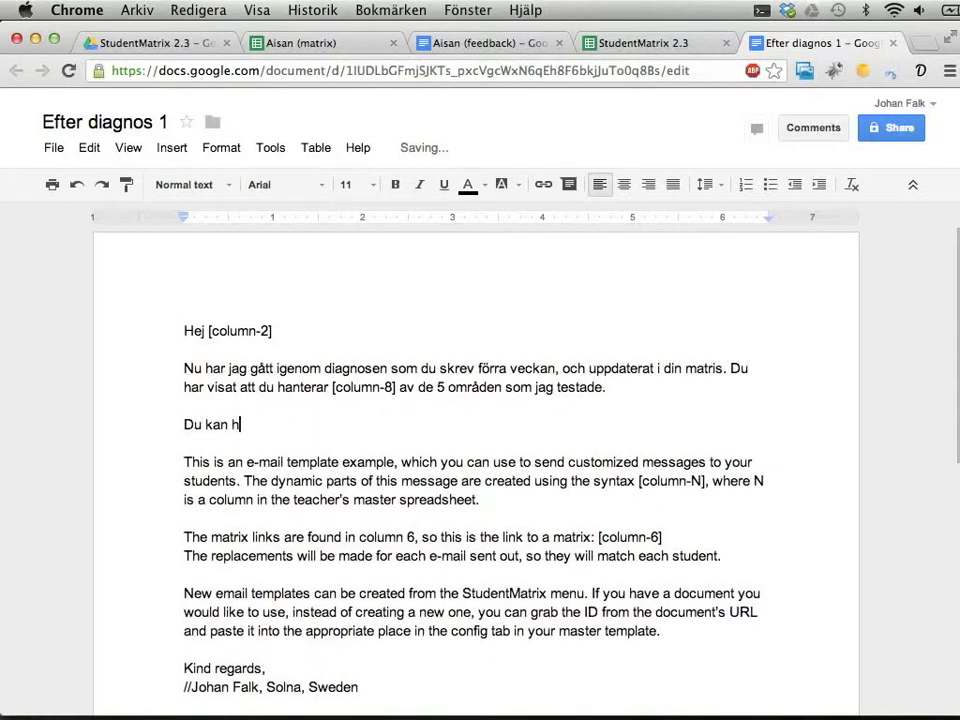
key(BackSpace)
key(BackSpace)
key(BackSpace)
key(BackSpace)
key(BackSpace)
key(BackSpace)
key(BackSpace)
text(u hittar din matri)
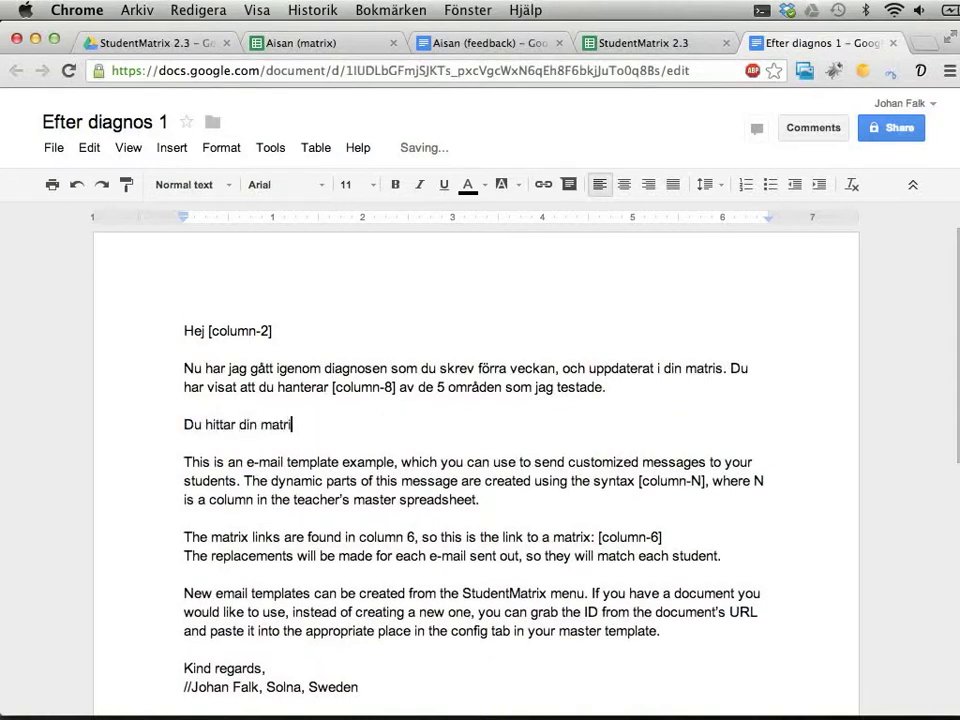
text(s på)
Move the [column-6] placeholder into the 'Du hittar din matris på' sentence.
click(703, 536)
key(shift+Left)
key(shift+Left)
key(shift+Left)
key(shift+Left)
key(shift+Left)
key(shift+Left)
key(shift+Left)
key(shift+Left)
key(shift+Left)
key(shift+Left)
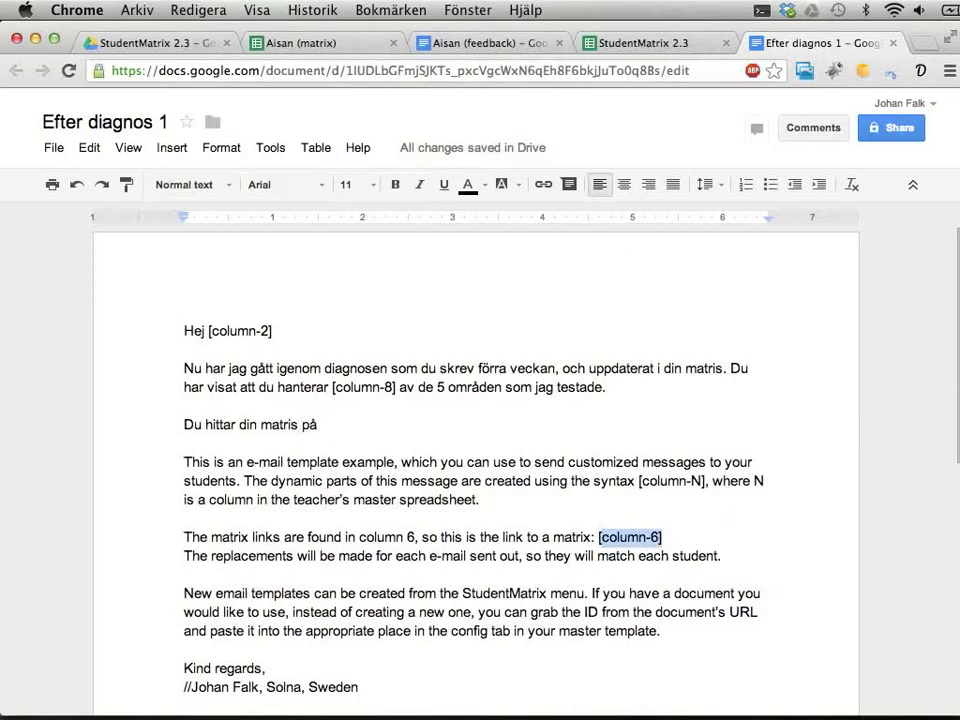
key(ctrl+x)
click(501, 424)
key(ctrl+v)
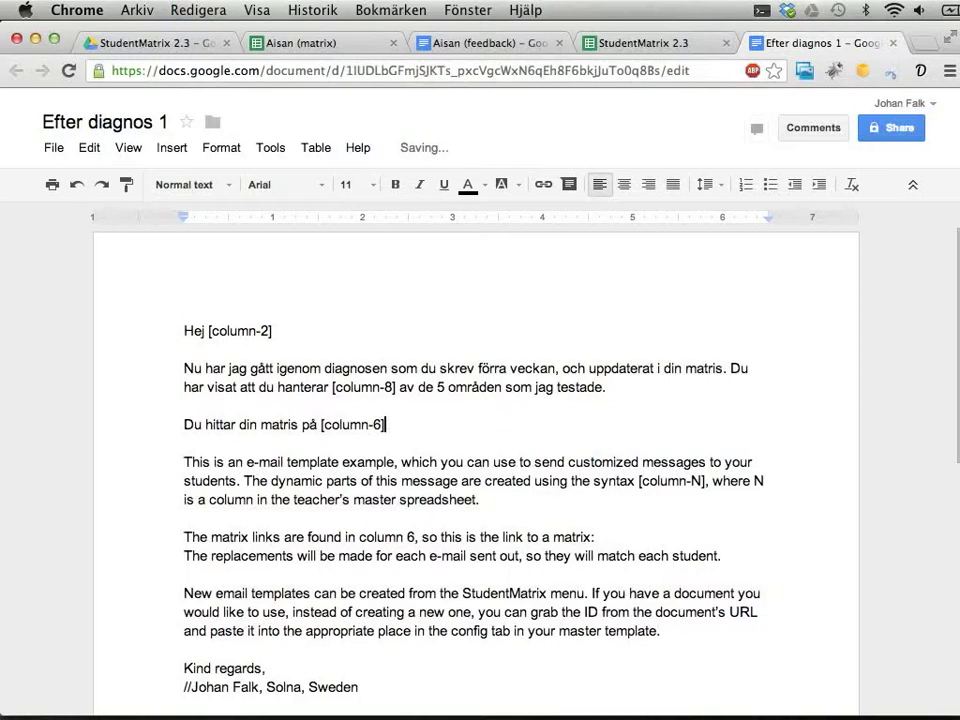
key(Down)
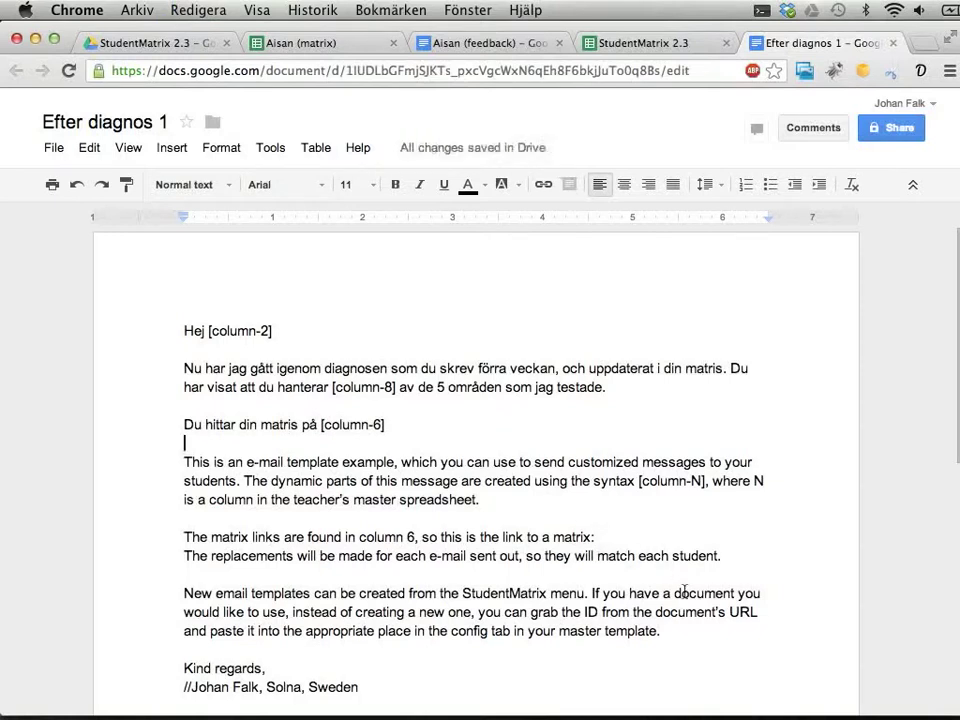
Replace the English example text with 'Det finns också lite kommentarer i ditt feedbackdokument, som finns här:'.
shift+click(708, 623)
key(BackSpace)
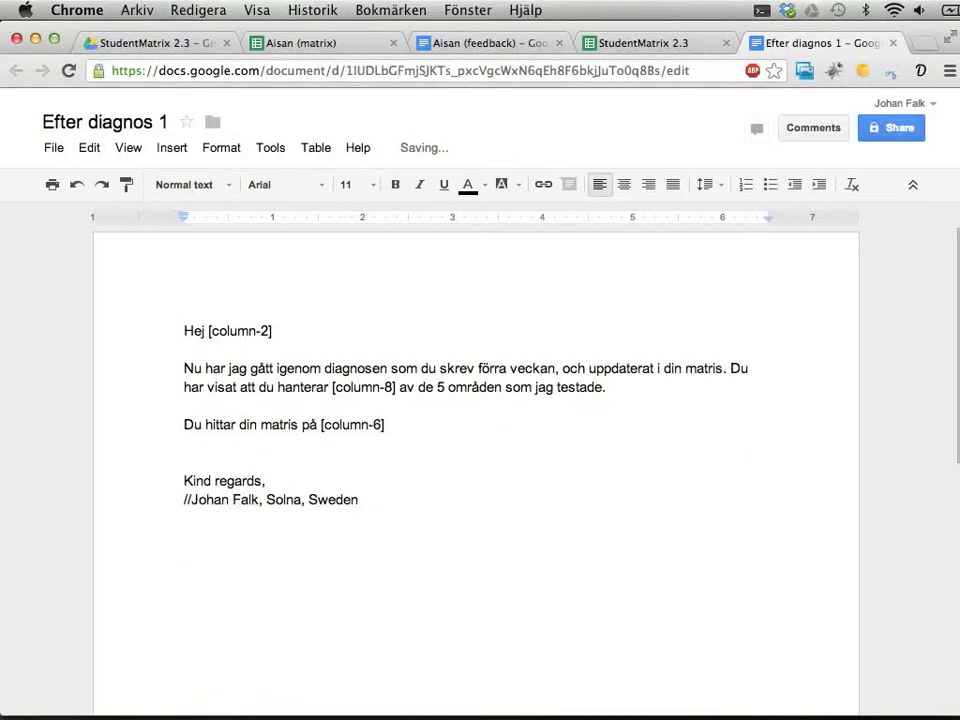
text(Det finns också kl)
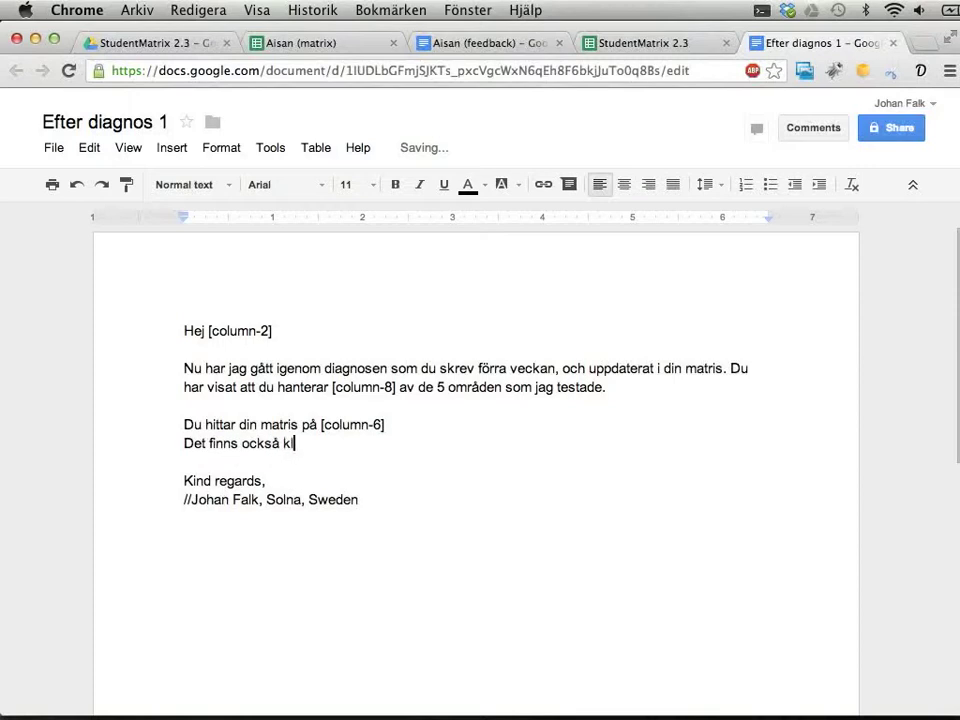
key(BackSpace)
key(BackSpace)
text(lite kommentarer )
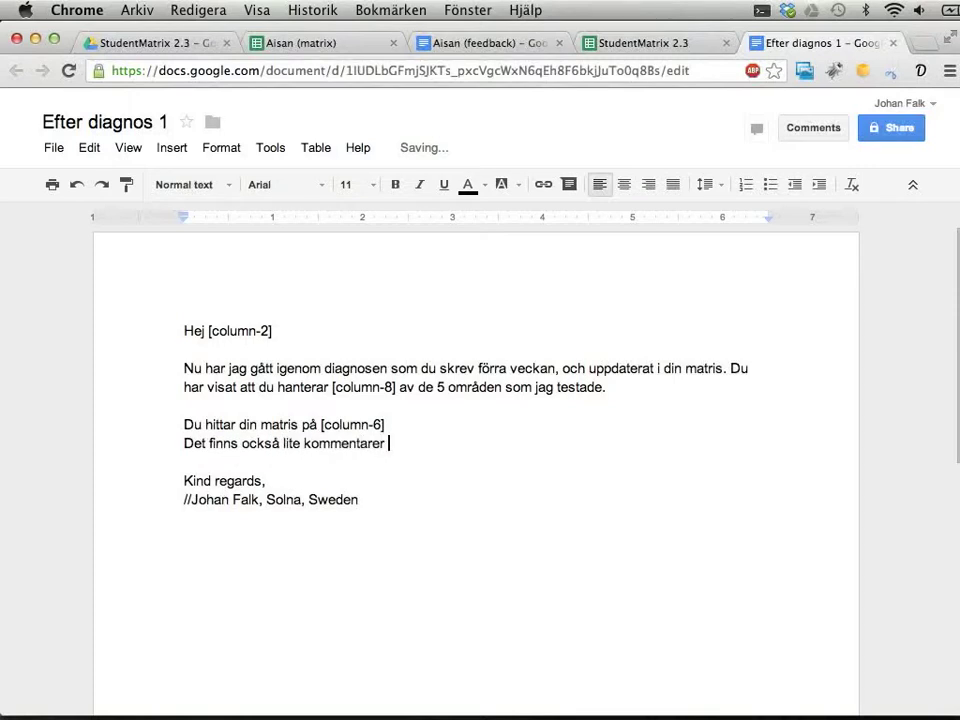
text(i ditt feedbackd)
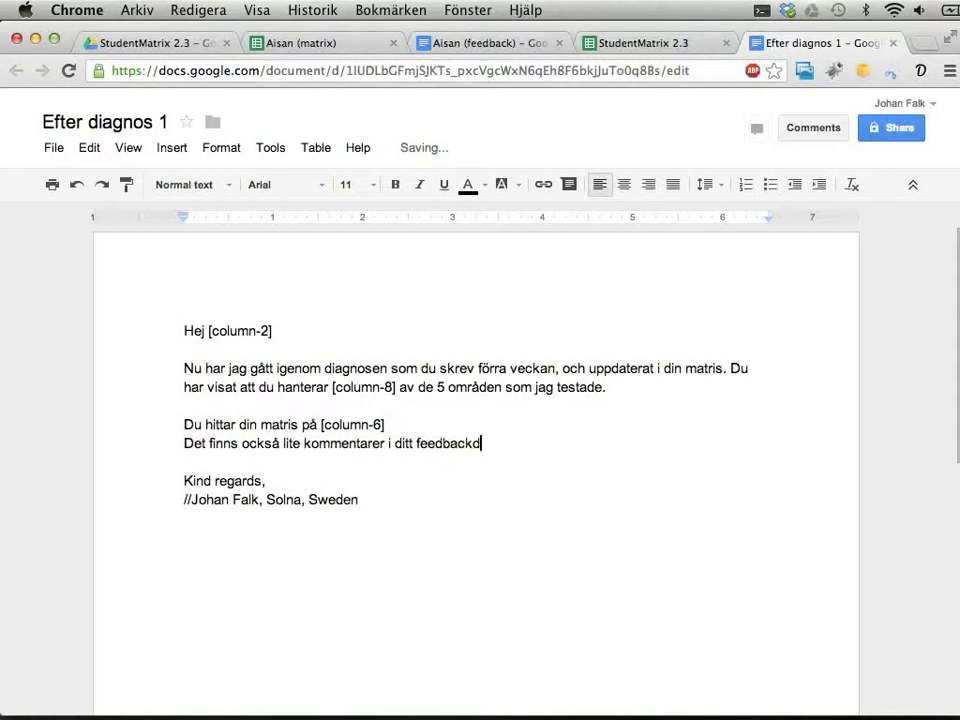
text(okument, som finns)
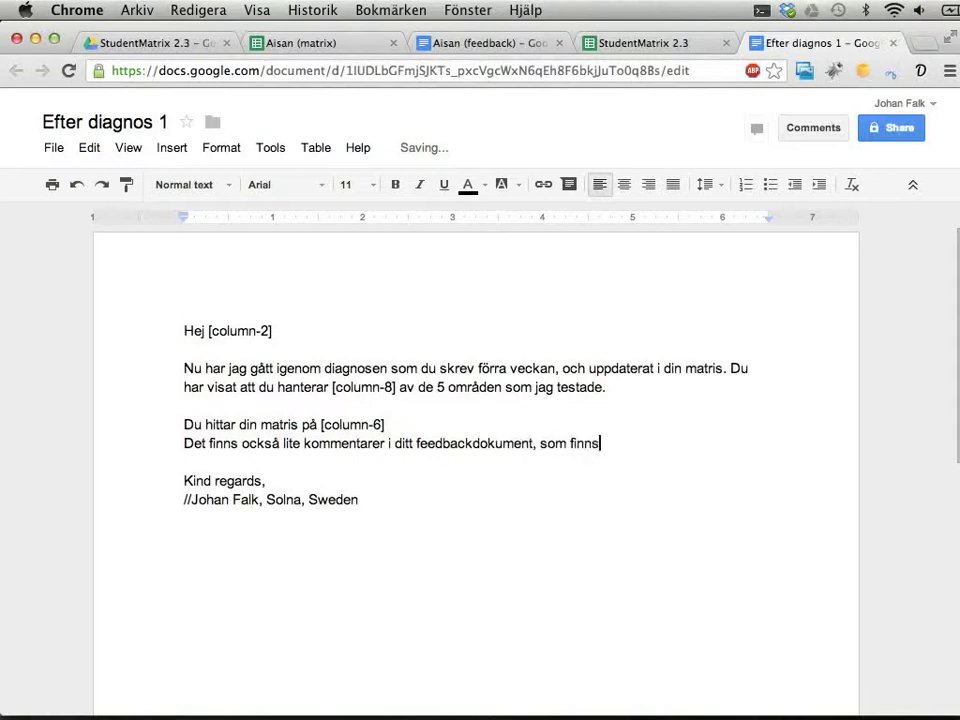
text( här:)
Verify the feedback document link column in the sheet and insert the [column-7] placeholder.
key(super+alt+Left)
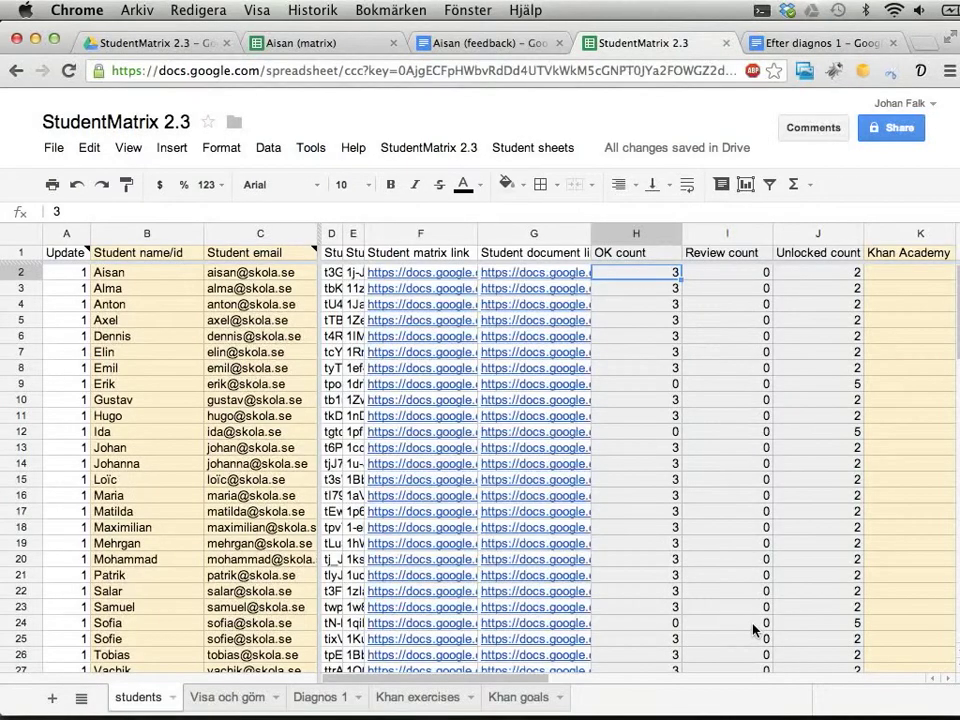
key(Left)
click(420, 272)
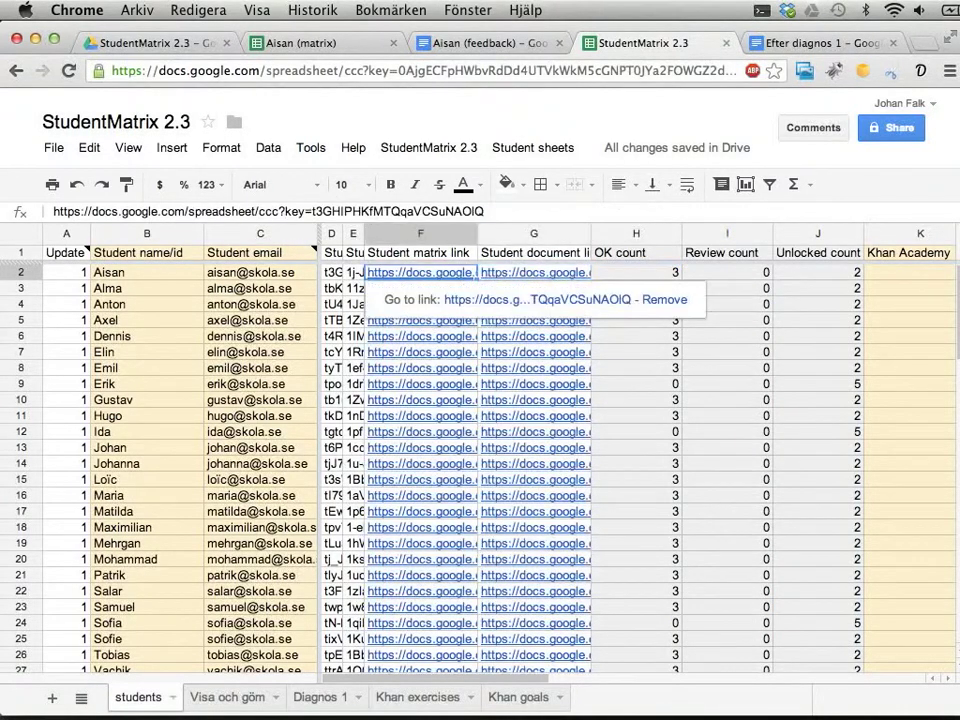
key(super+alt+Right)
text([co)
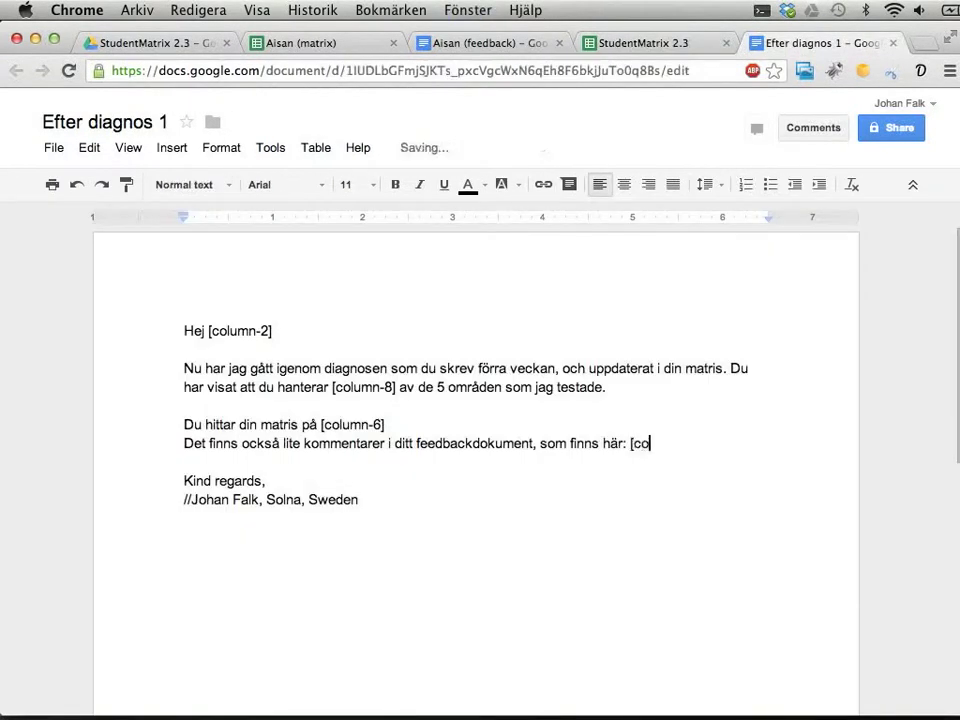
text(lumn-7])
Remove the place name from the signature and change 'Kind regards' to 'Vänlig hälsning'.
click(265, 481)
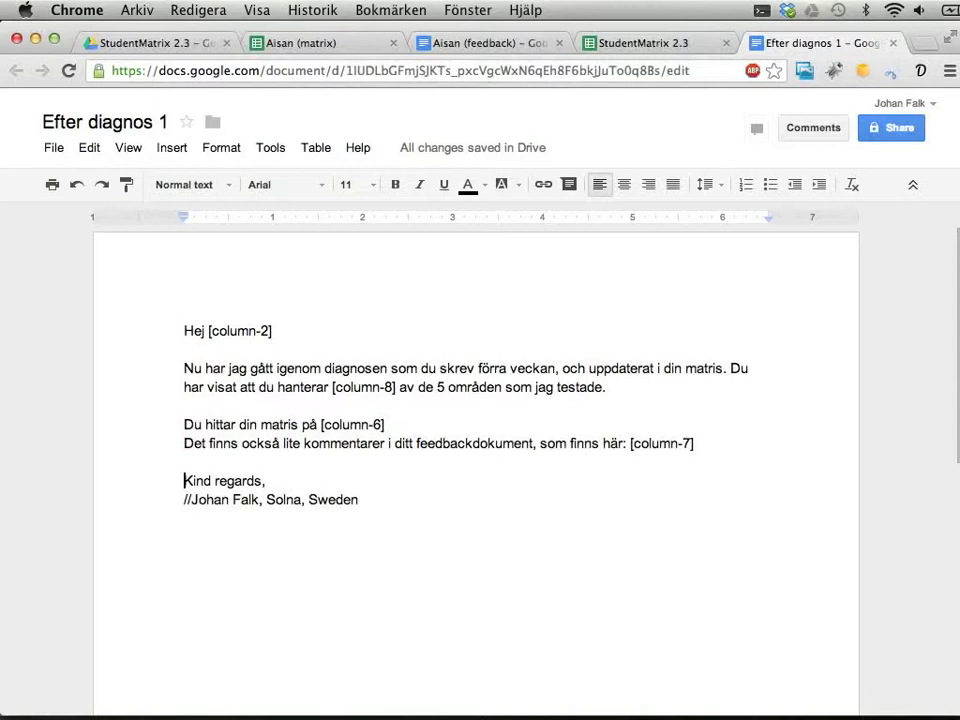
double_click(200, 481)
click(216, 499)
drag(259, 499, 358, 499)
key(Delete)
key(Up)
key(super+shift+Left)
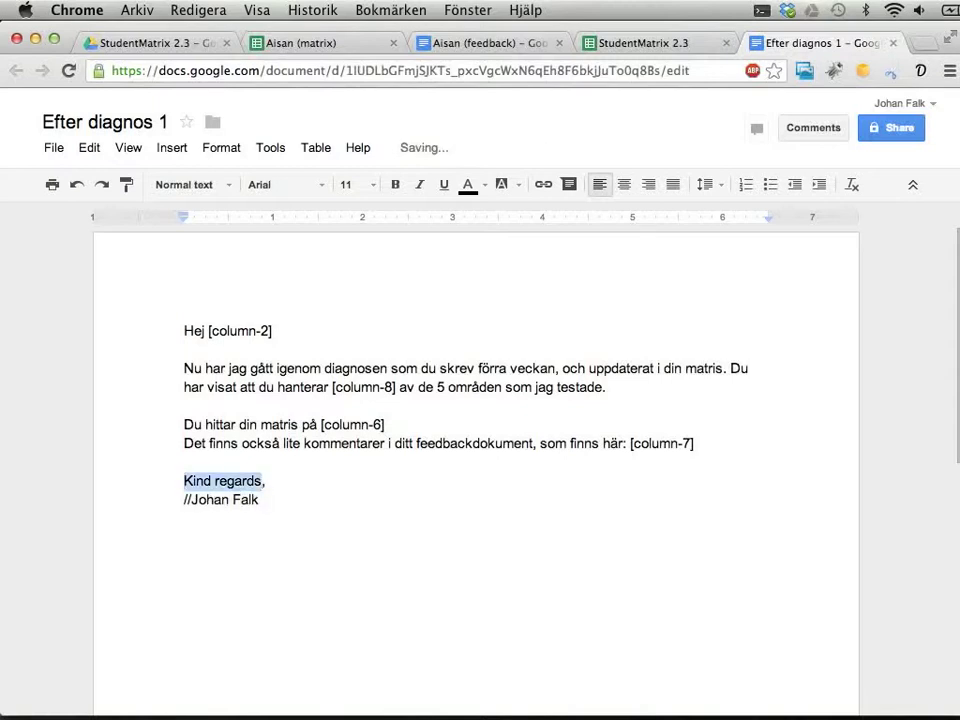
text(Vänlig hälsning,)
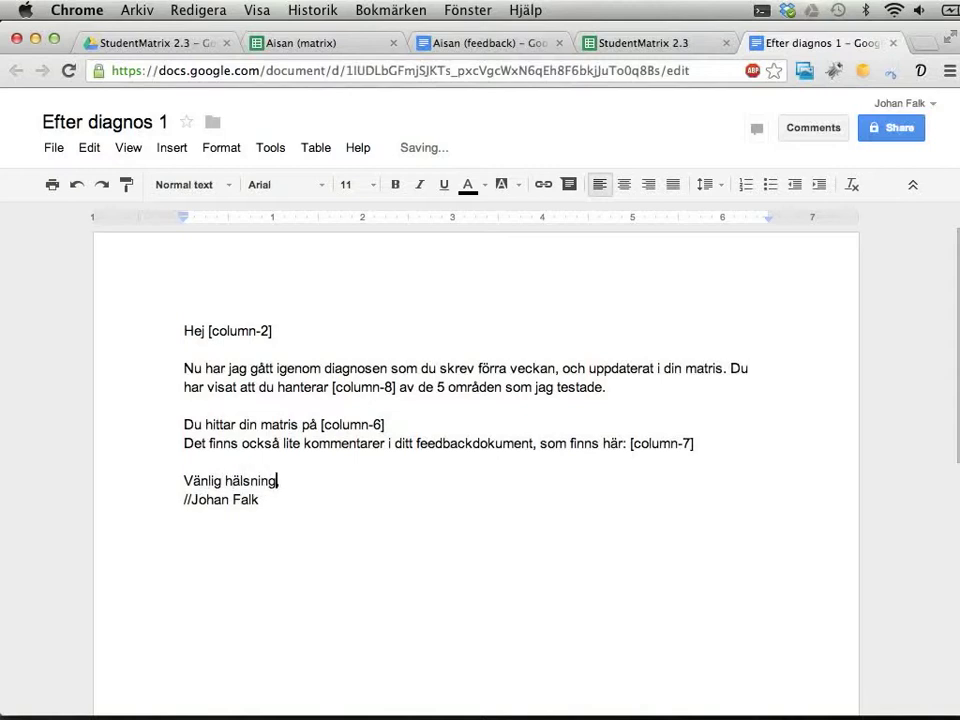
Return to the StudentMatrix 2.3 sheet, reviewing the e-mail options and the first student's e-mail cell C2.
click(655, 43)
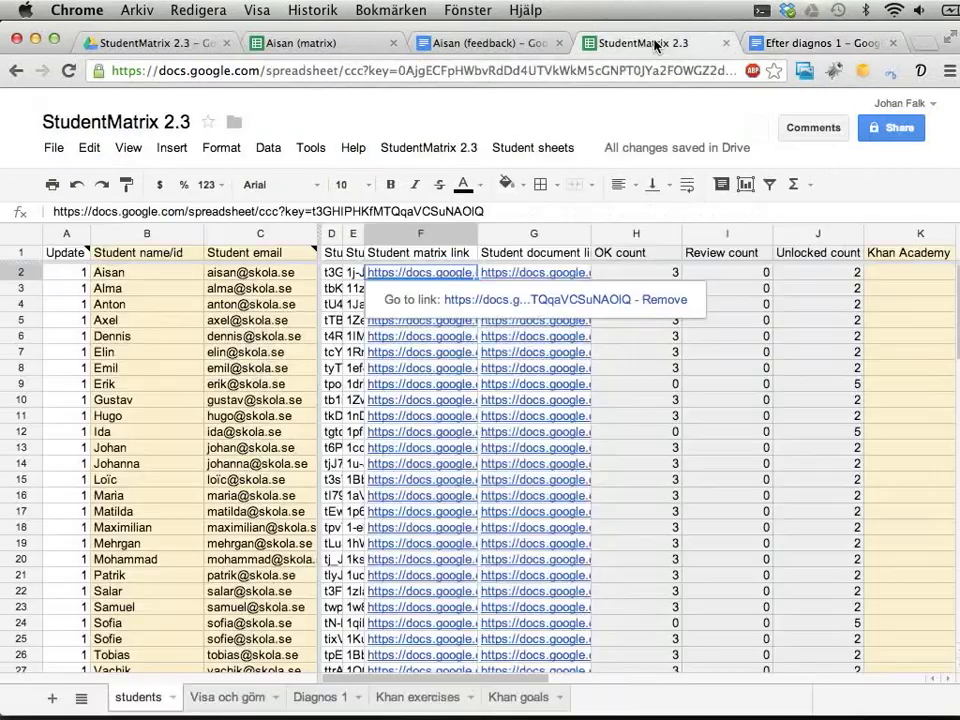
click(430, 148)
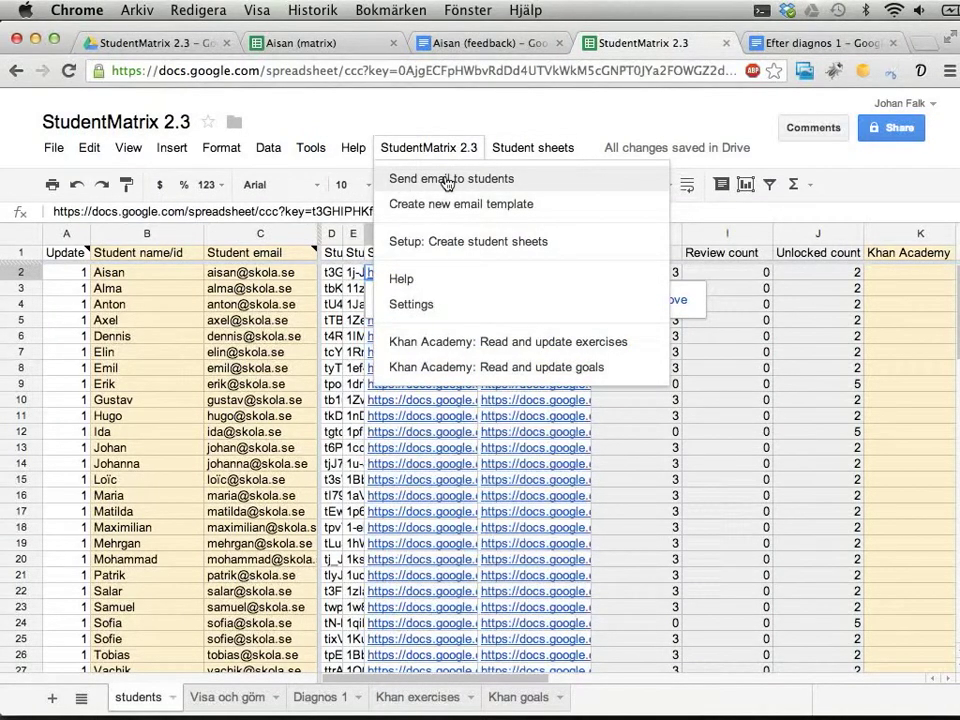
click(279, 274)
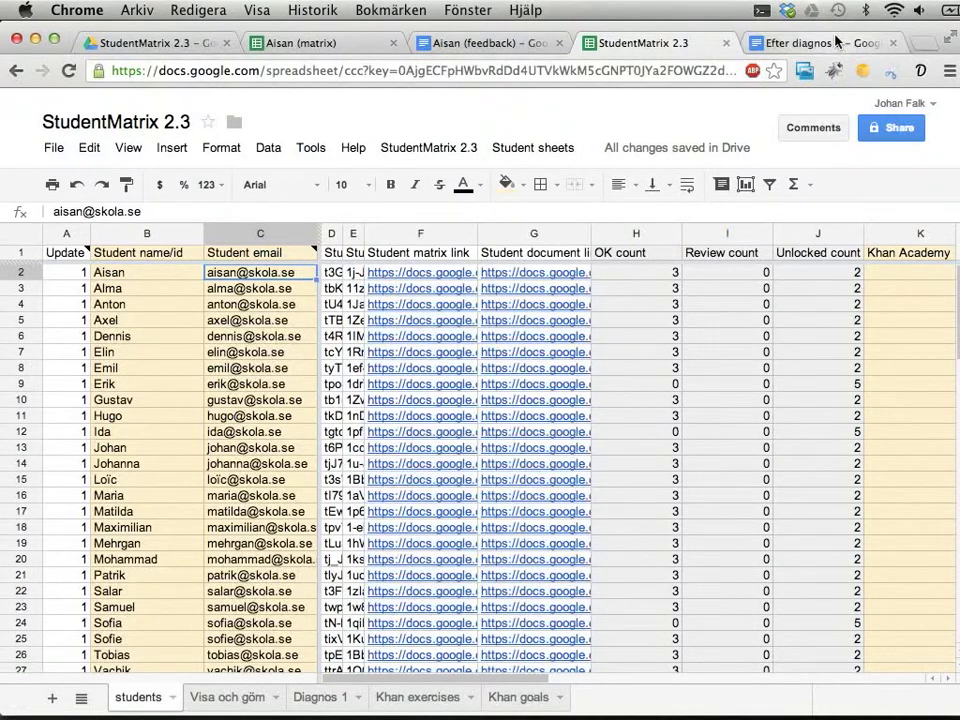
click(805, 43)
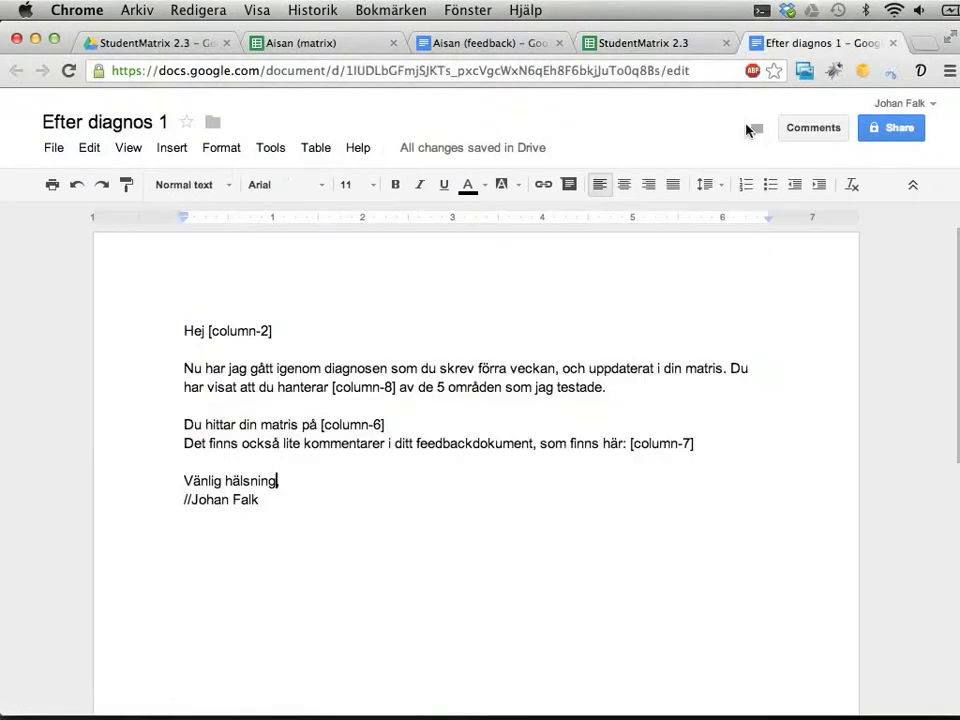
click(663, 48)
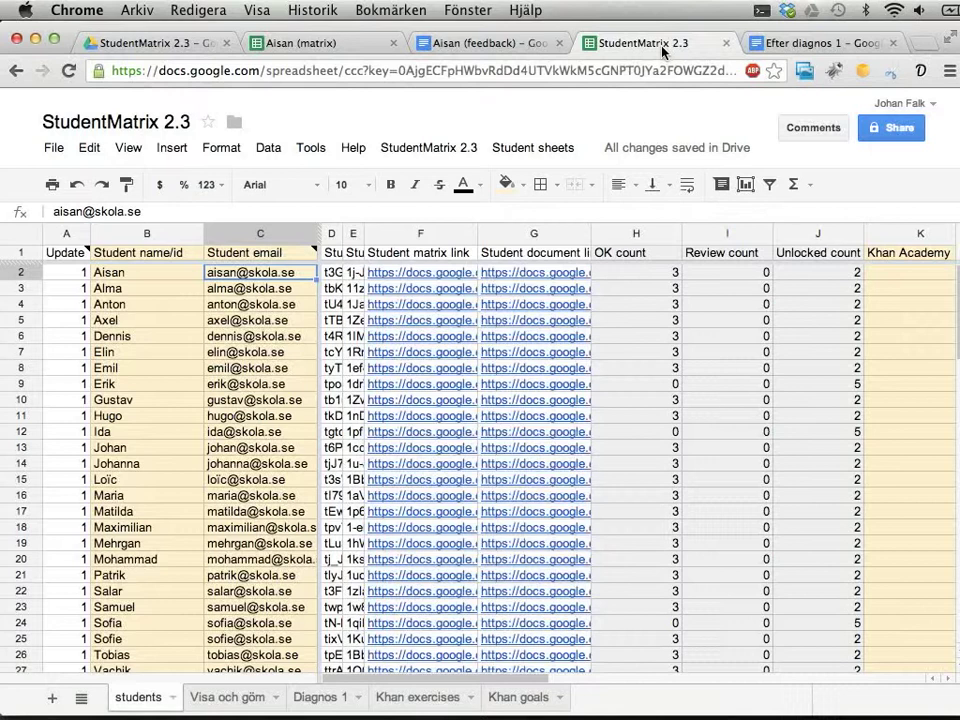
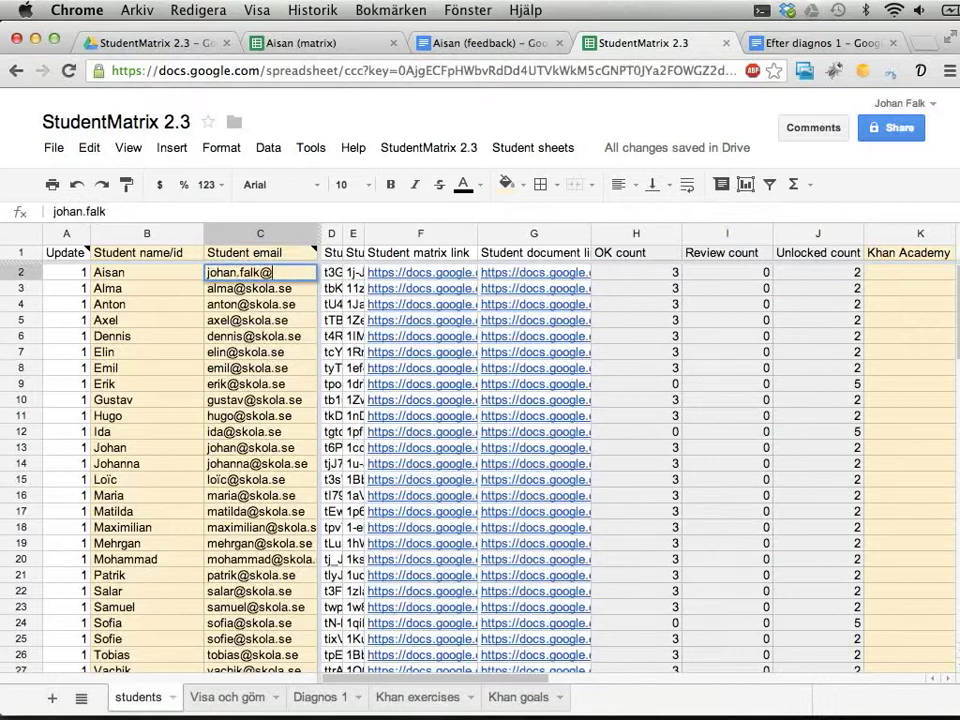
key(Return)
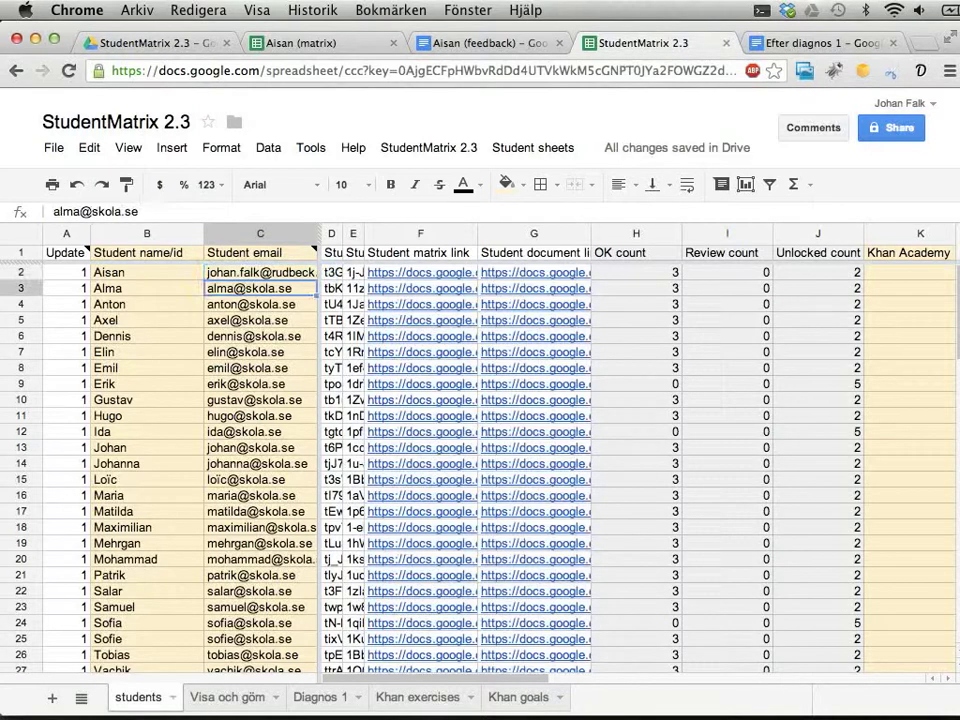
click(260, 272)
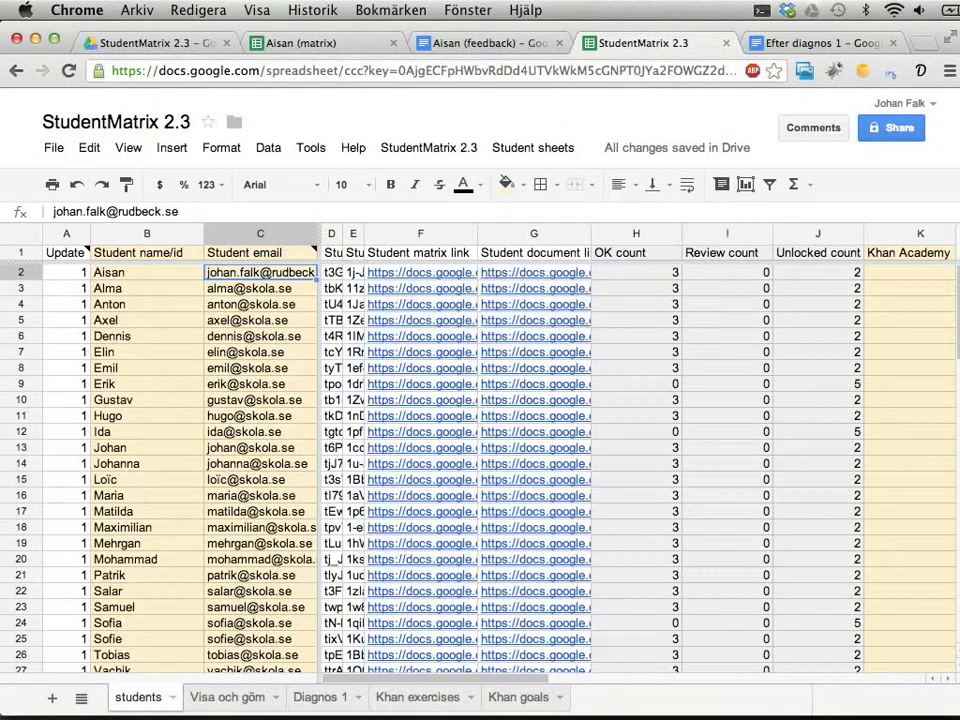
click(147, 288)
drag(66, 288, 66, 662)
key(Delete)
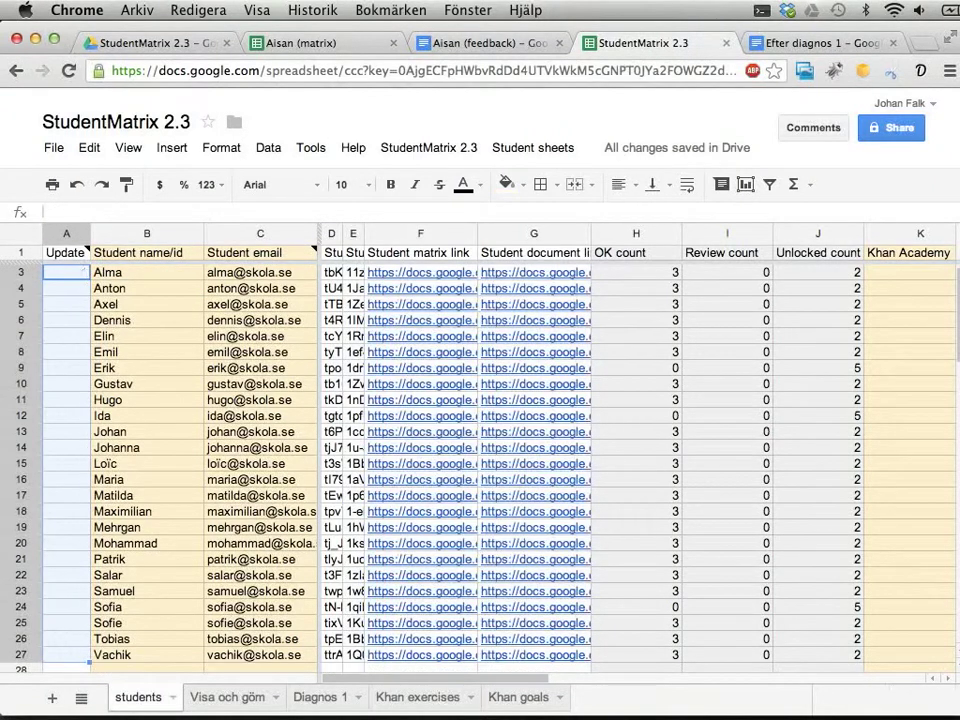
key(Up)
key(Right)
key(Right)
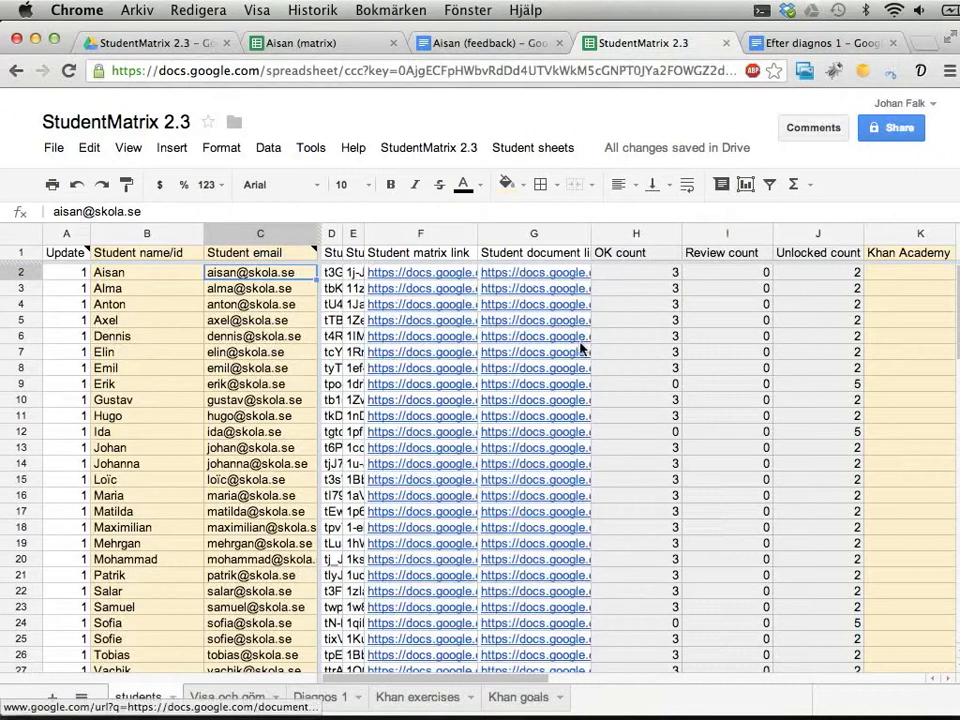
Add column L 'Saker att öva på' with 'bråkräkning' in L2, and unhide columns F–I.
scroll(580, 349, right, 6)
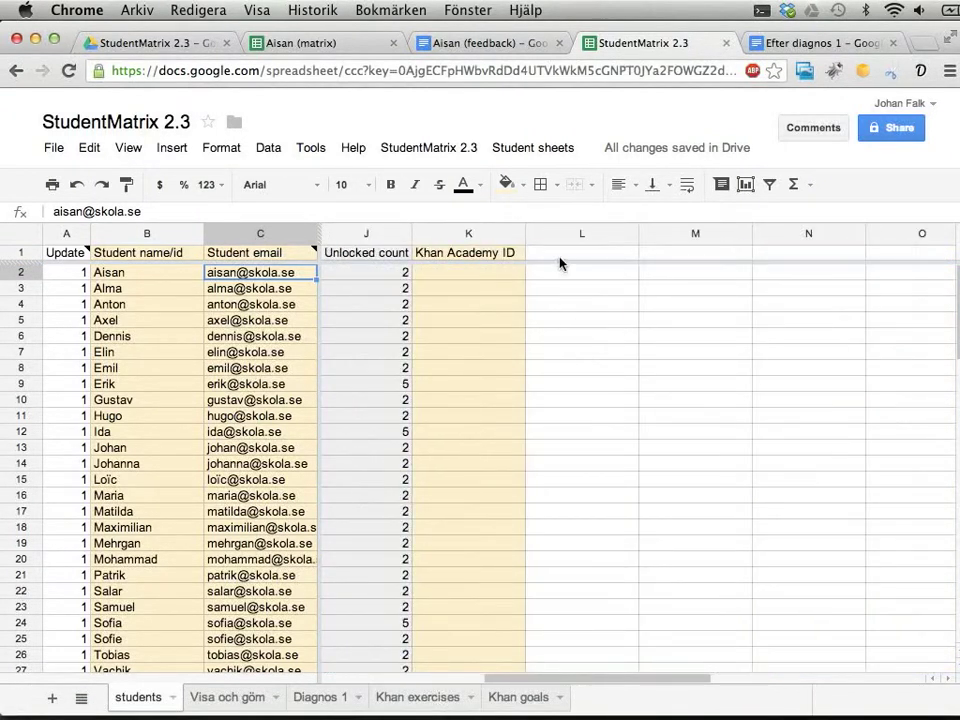
click(572, 253)
text(Saker att öva på)
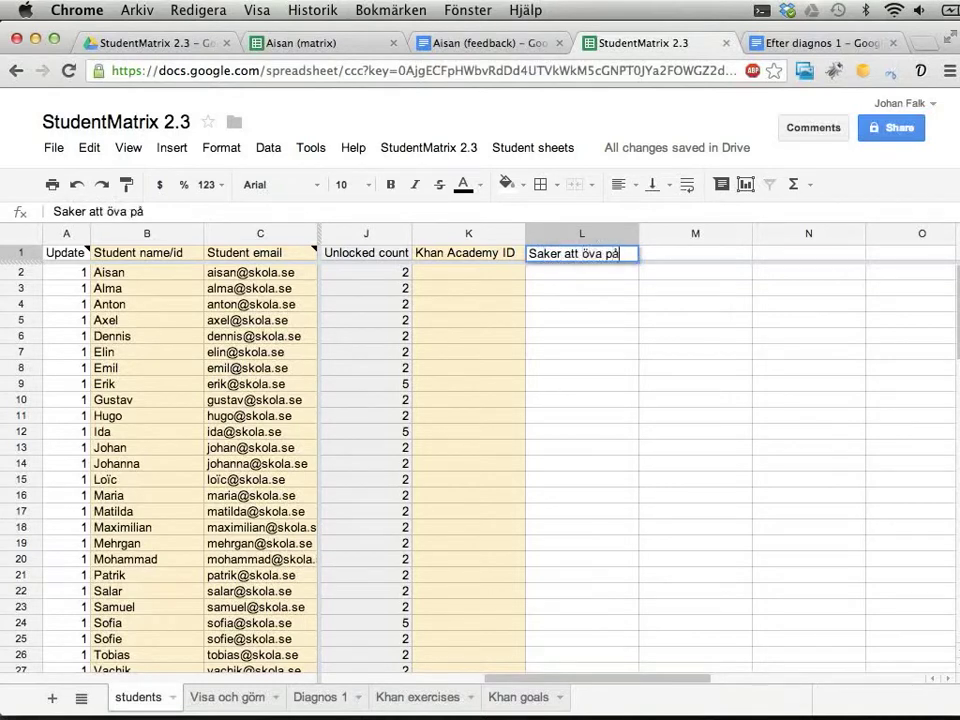
key(Return)
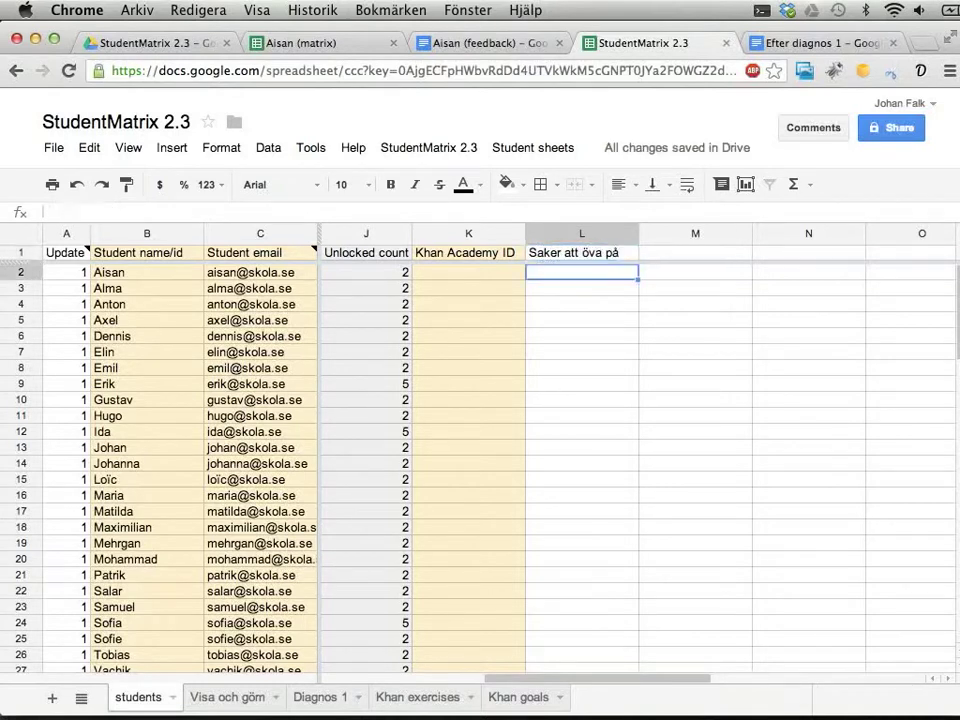
text(bråkräkning)
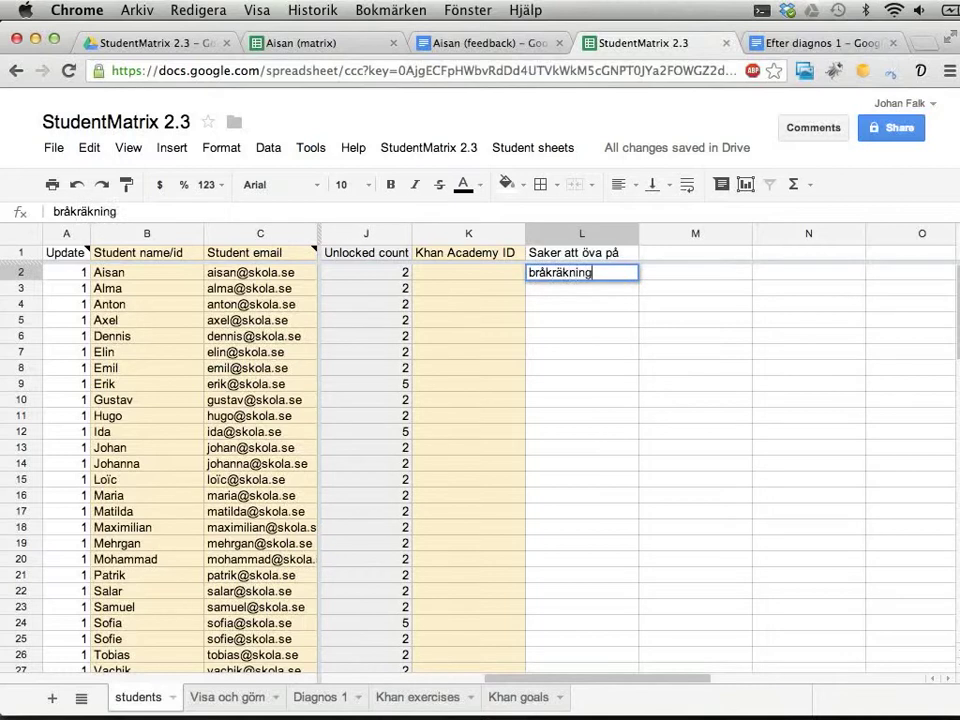
key(Return)
click(582, 272)
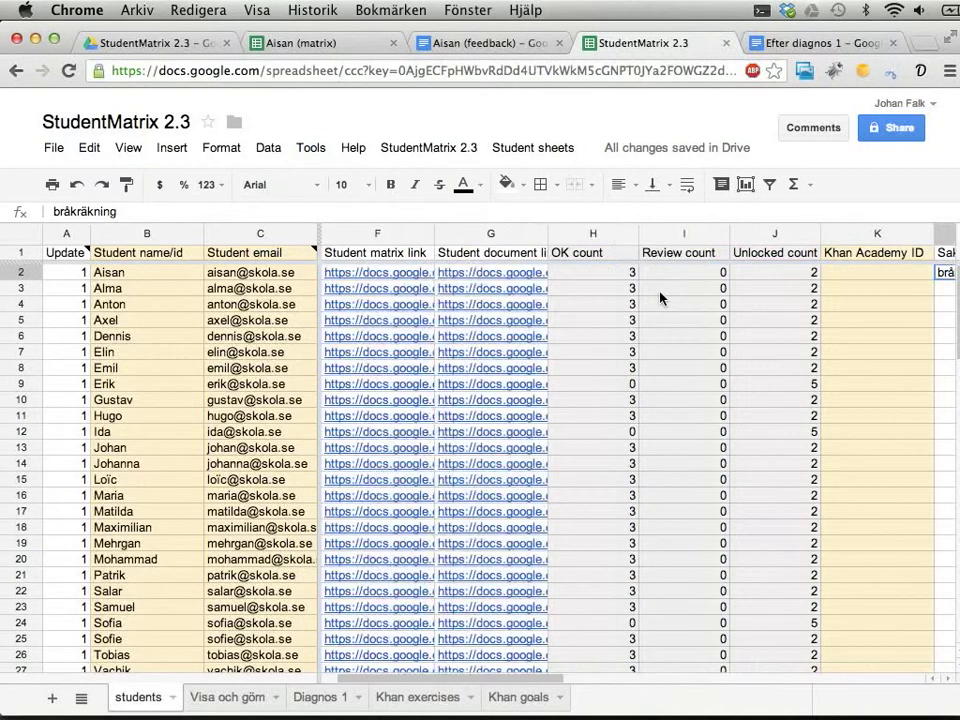
click(592, 237)
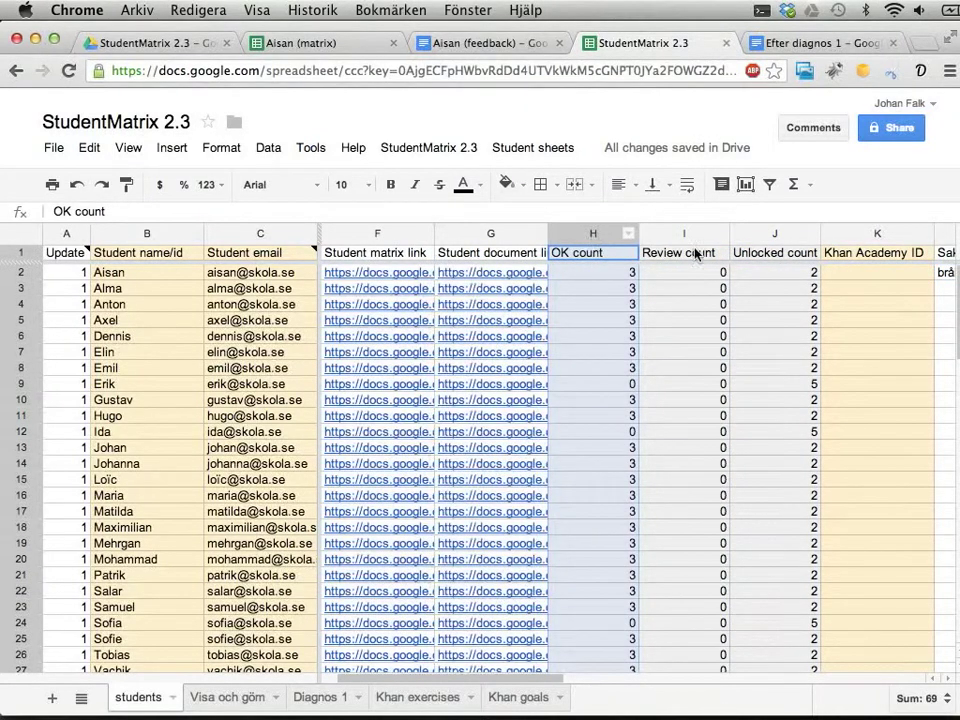
key(Right)
key(Right)
key(Right)
key(Right)
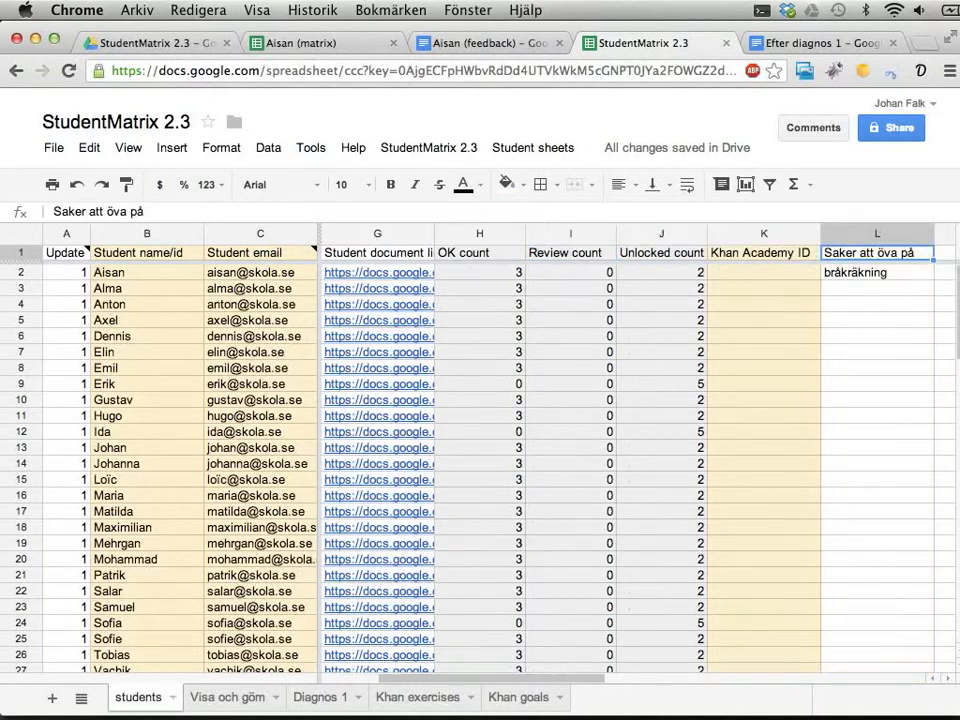
key(ctrl+Tab)
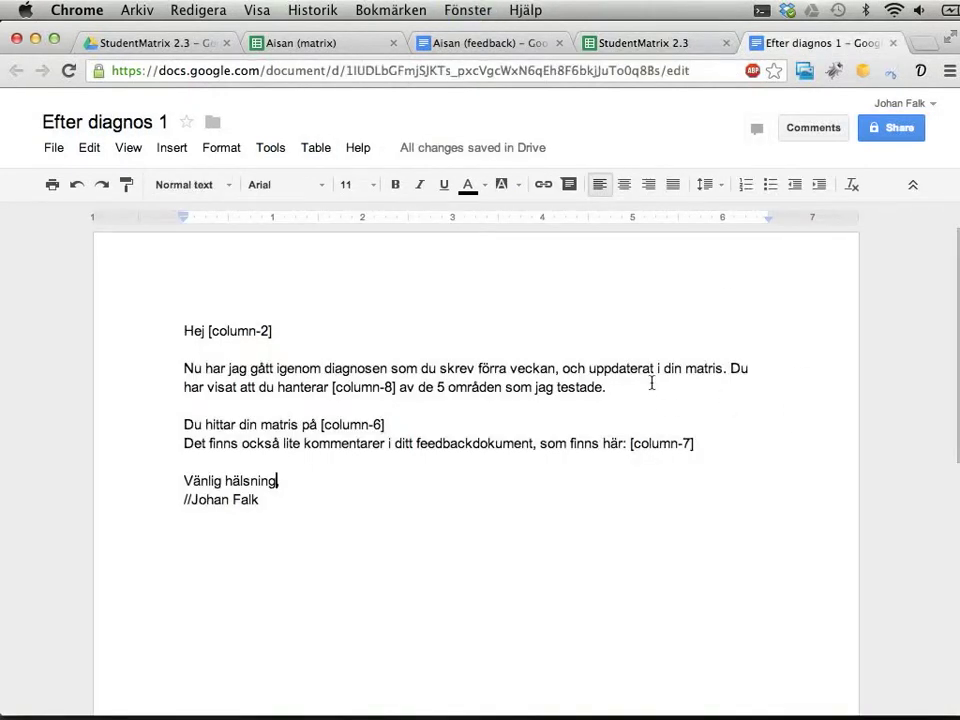
After 'testade.', start the sentence 'Du behöver träna på: [column'.
click(651, 382)
text(Du)
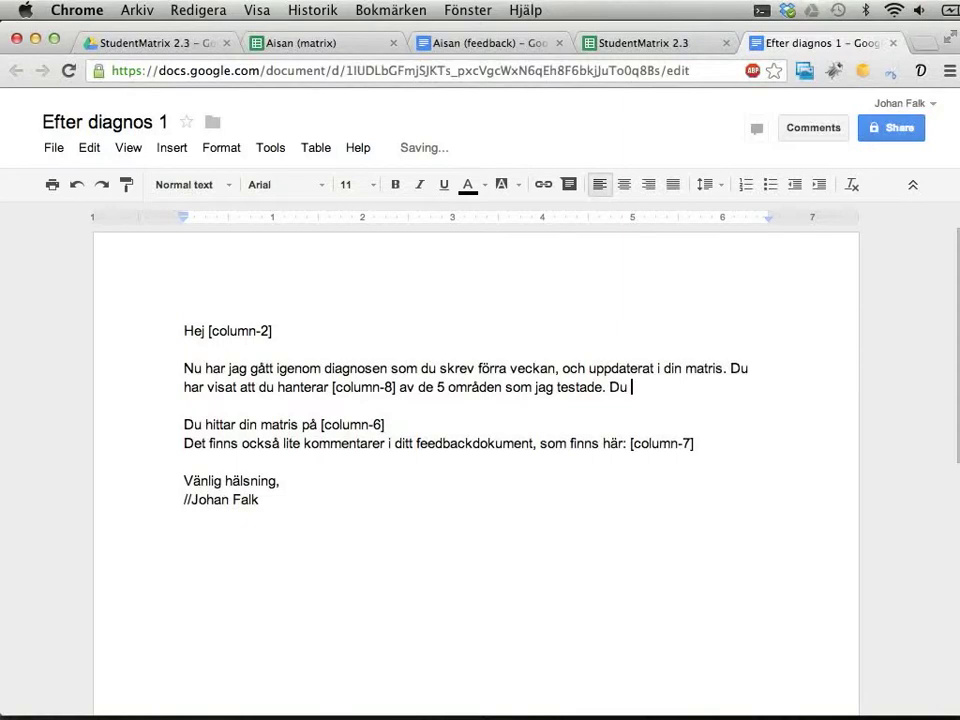
key(BackSpace)
key(BackSpace)
key(BackSpace)
text(Min bedömning är)
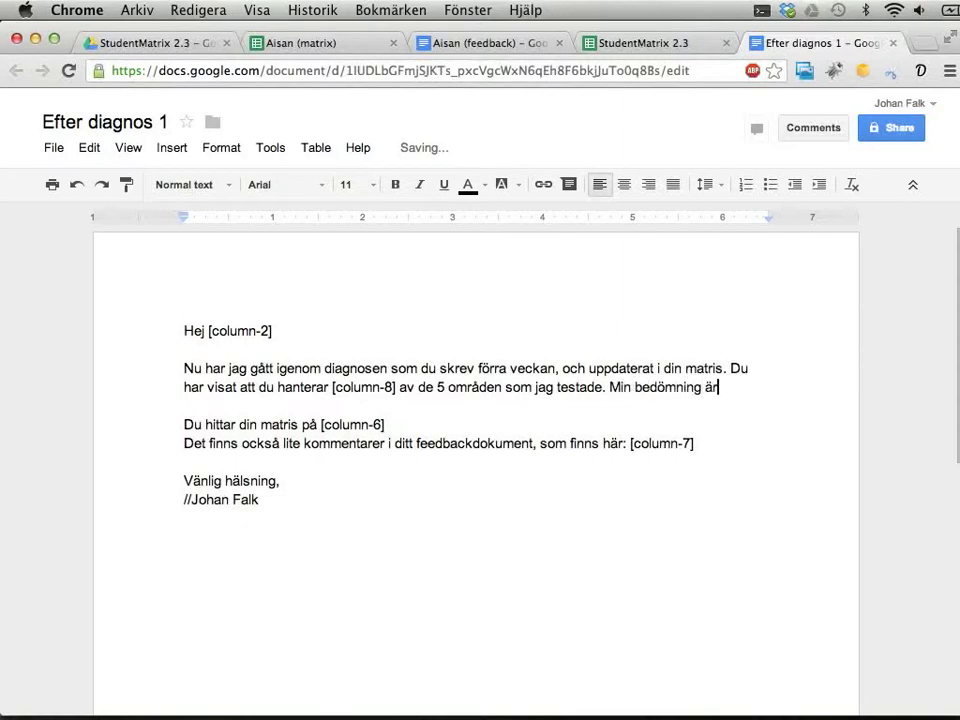
key(alt+BackSpace)
key(alt+BackSpace)
key(alt+BackSpace)
text(Du behöver träna )
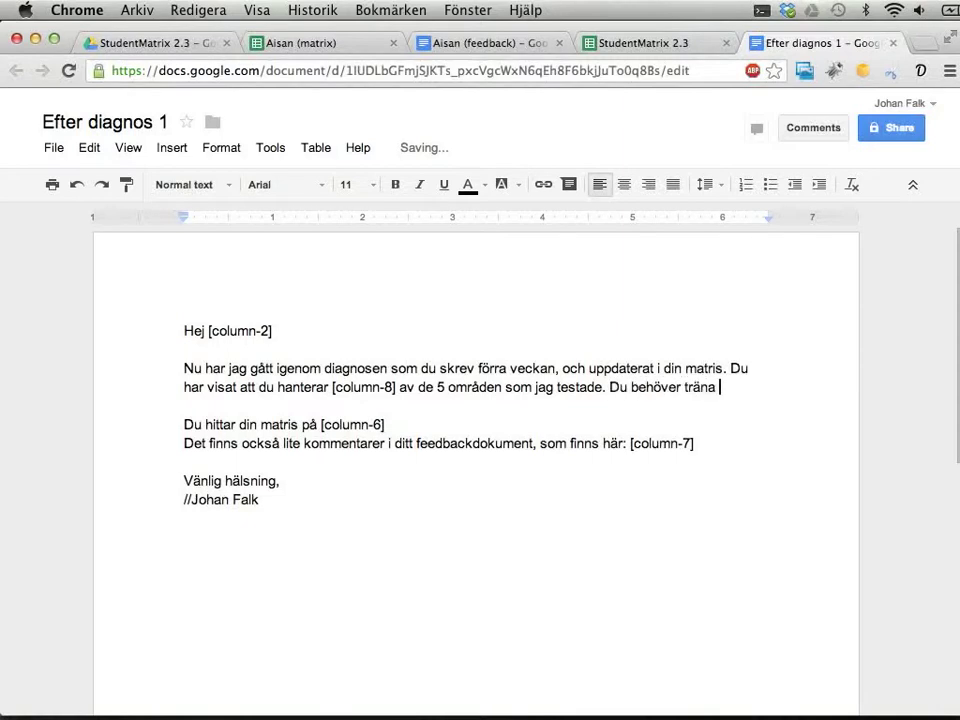
text(på: [column)
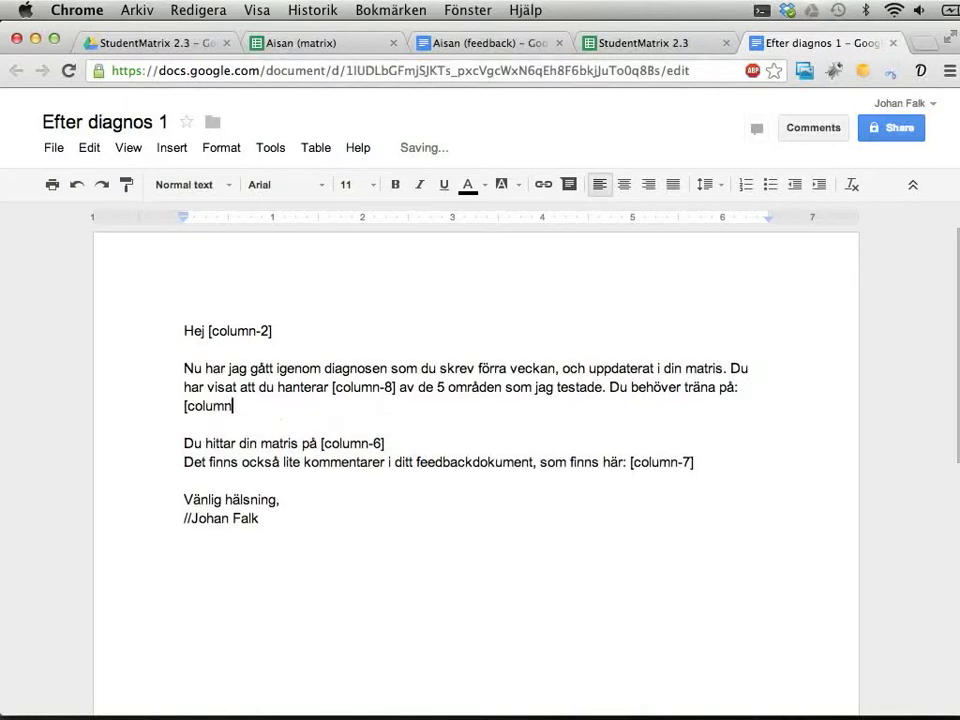
Check the new column's number in the sheet and complete the placeholder as [column-12].
key(ctrl+shift+Tab)
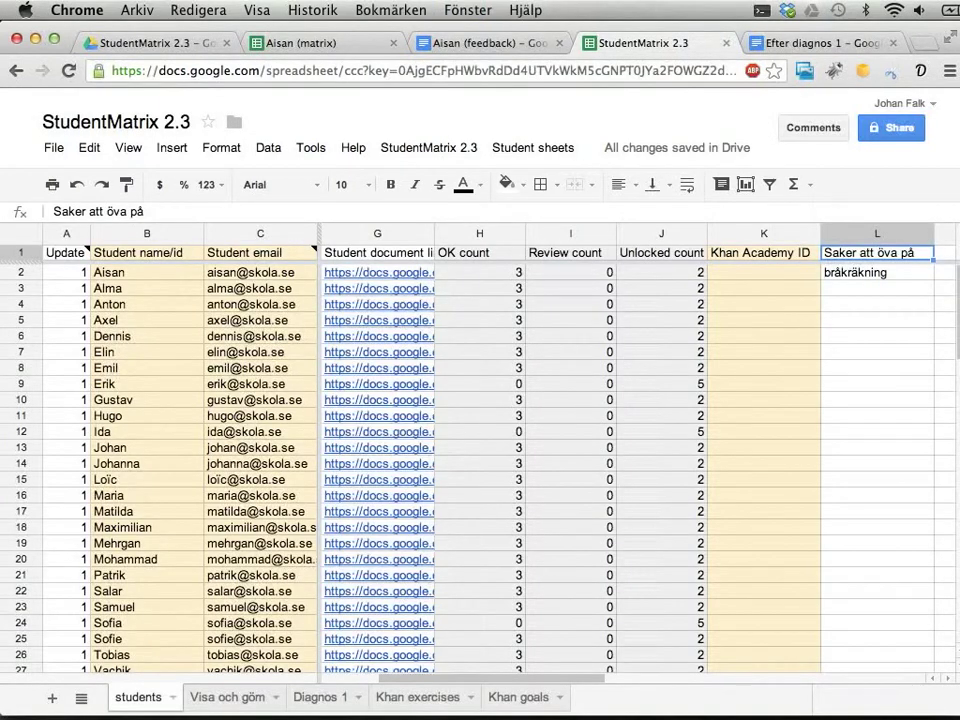
key(ctrl+Tab)
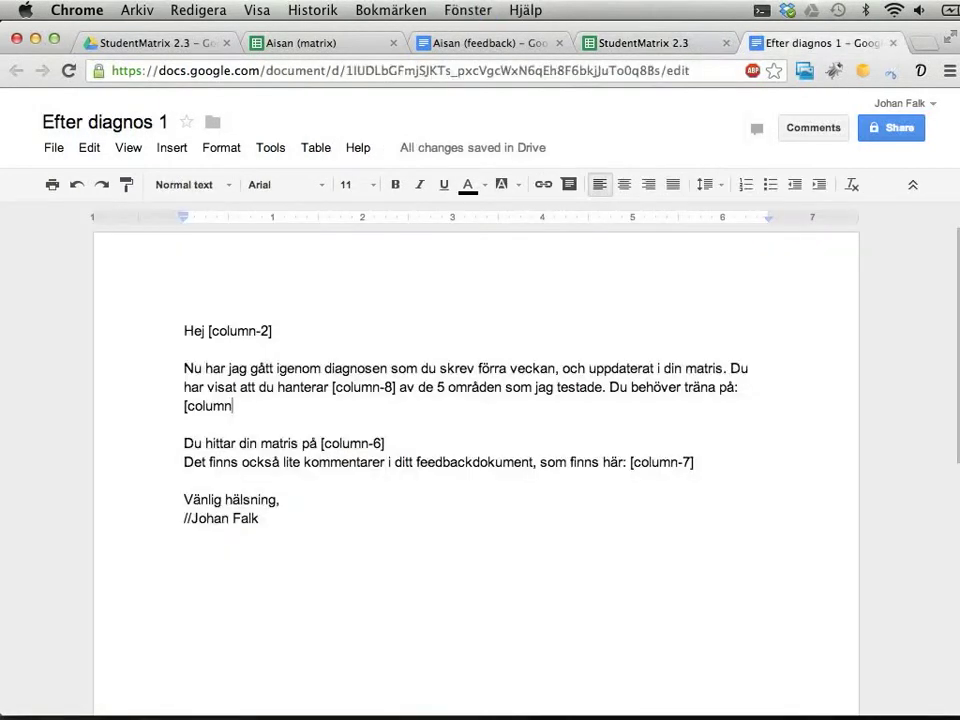
text(-12])
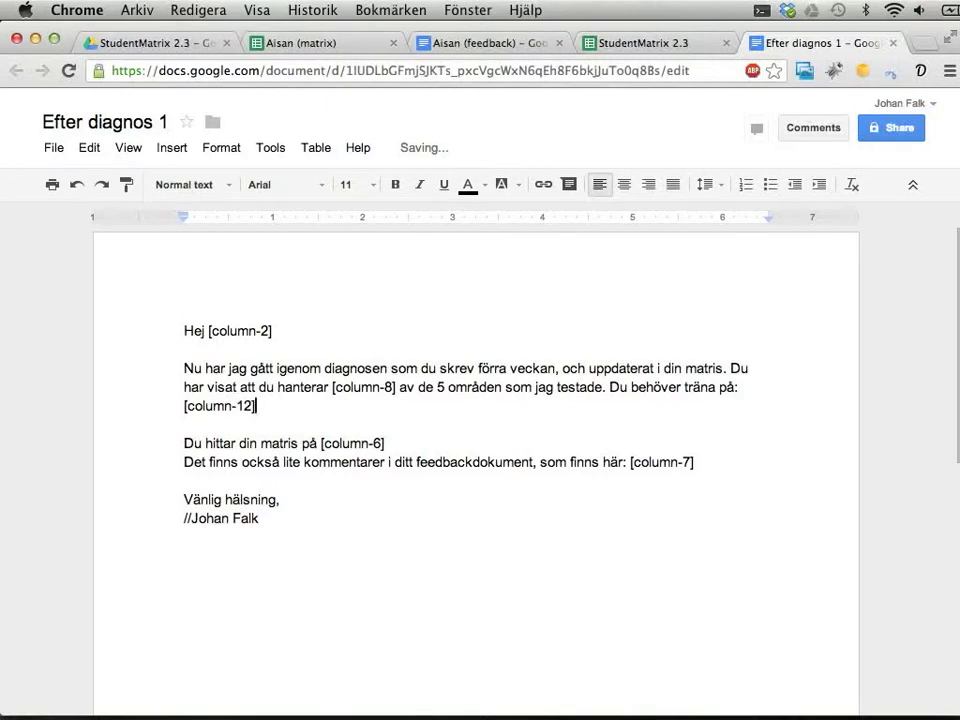
key(ctrl+shift+Tab)
click(860, 274)
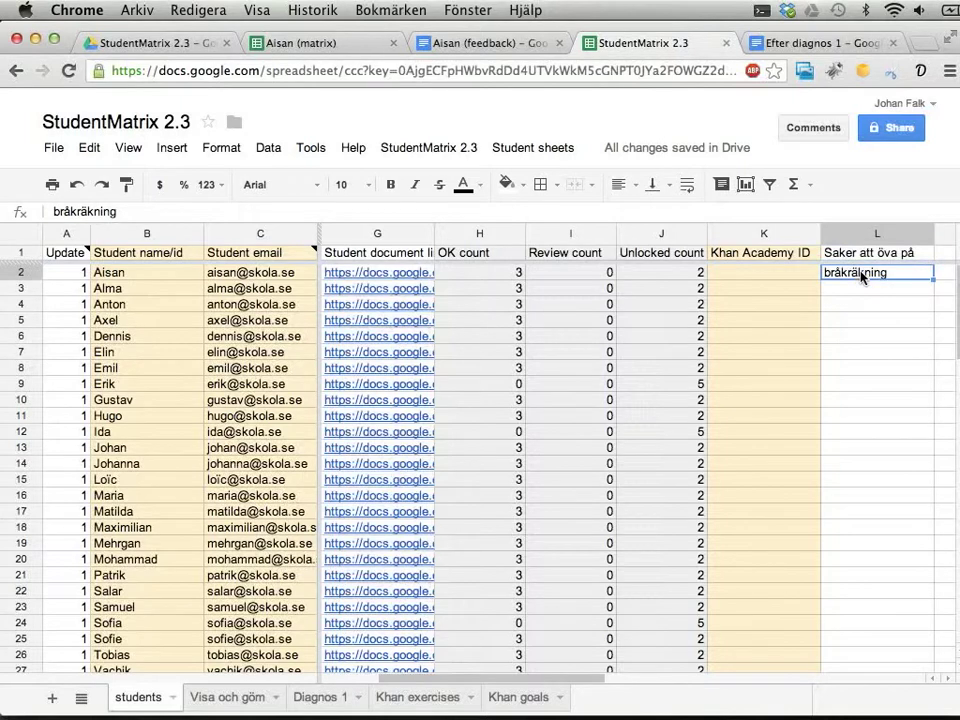
Confirm 'Efter diagnos 1' is listed in the refreshed StudentMatrix 2.3 Drive folder, then return to it.
click(820, 43)
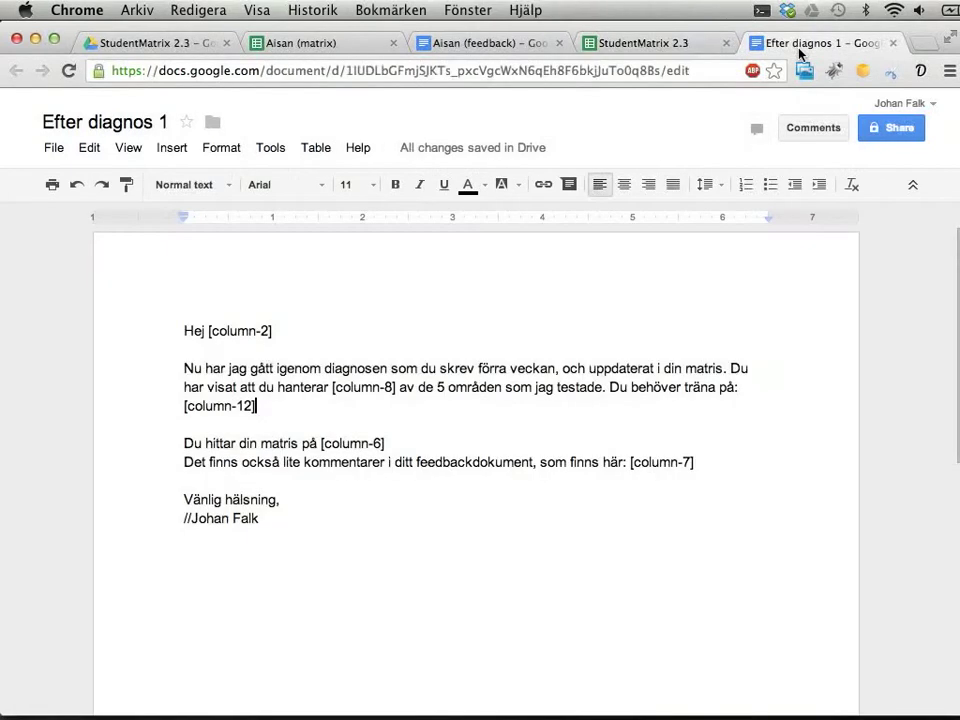
click(148, 47)
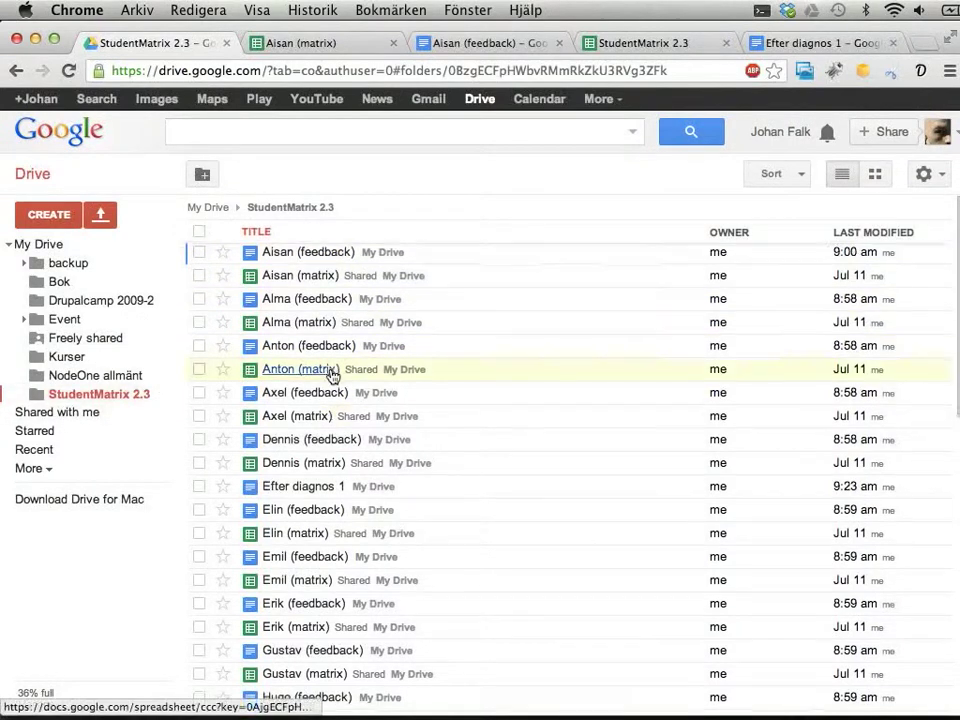
scroll(332, 372, down, 10)
scroll(332, 374, up, 10)
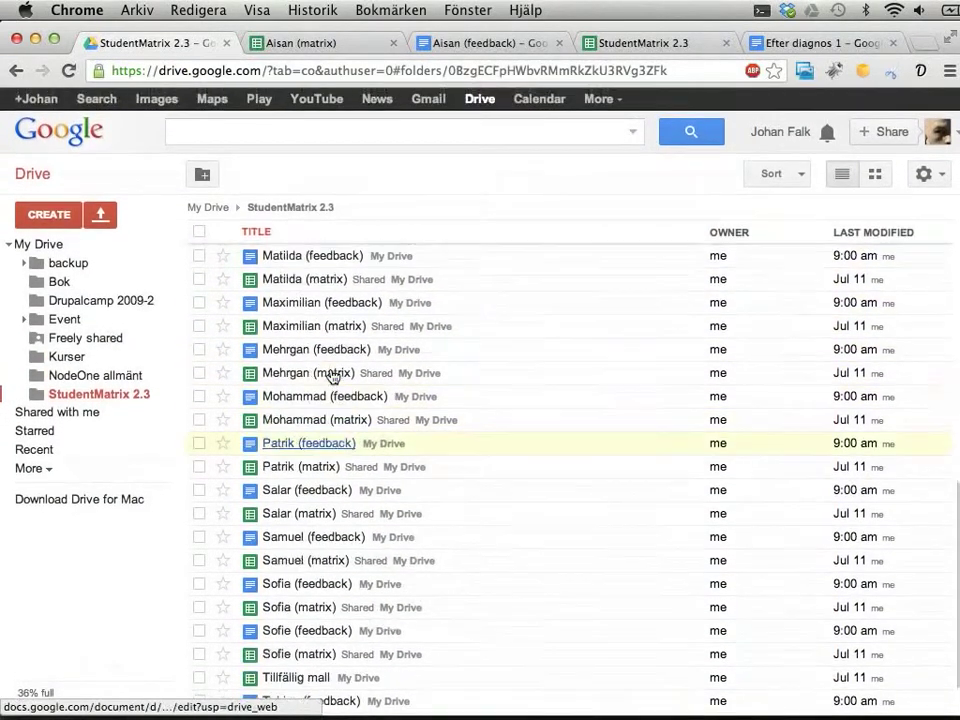
scroll(332, 374, up, 8)
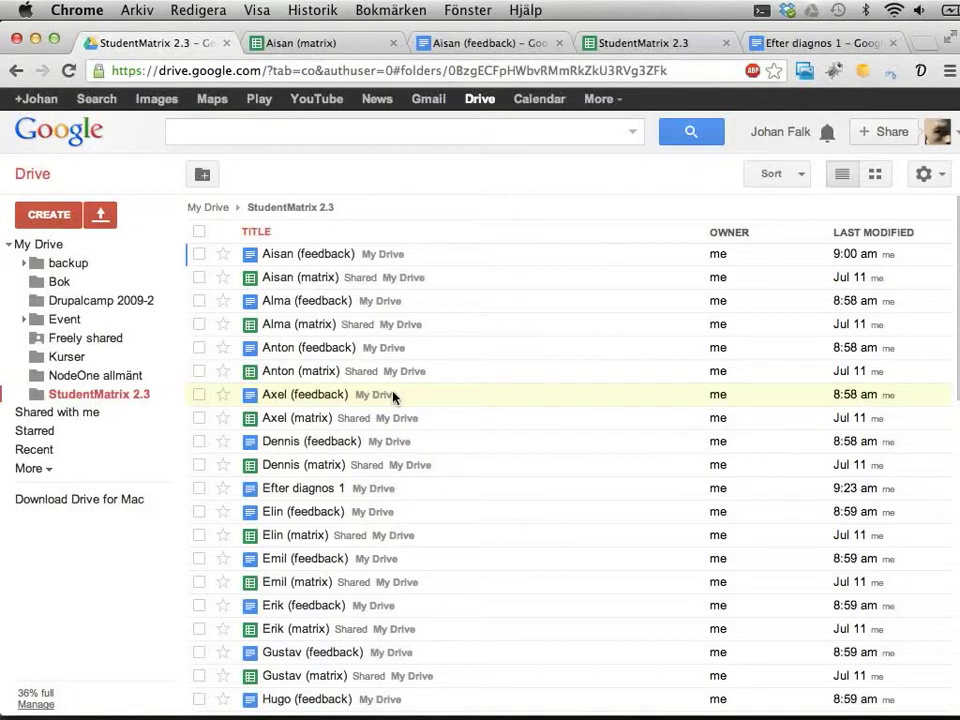
key(super+r)
scroll(520, 487, down, 5)
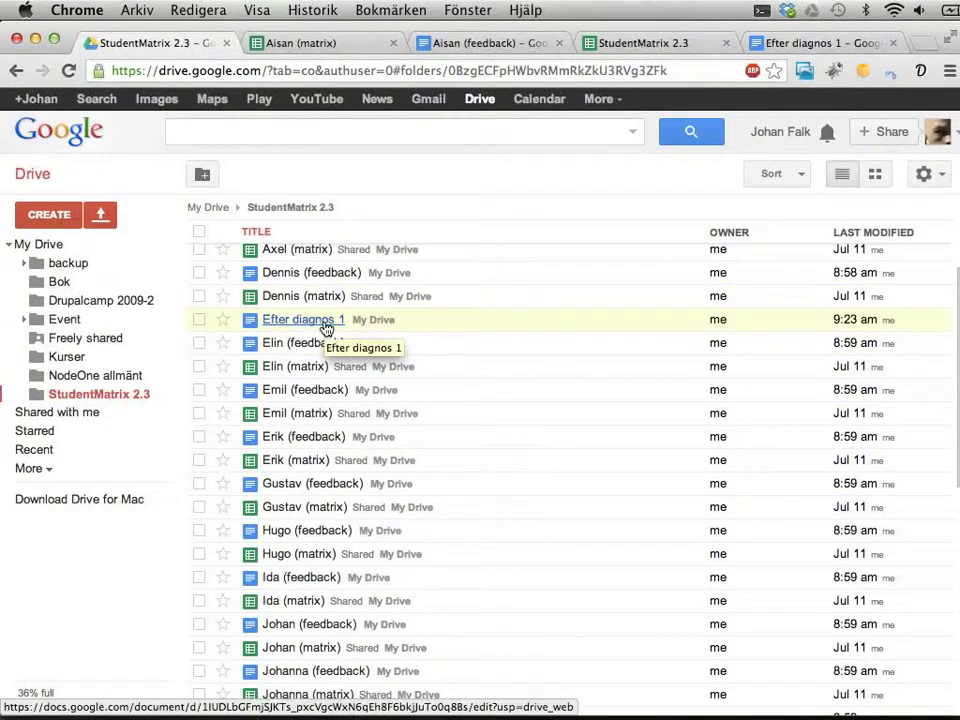
click(780, 44)
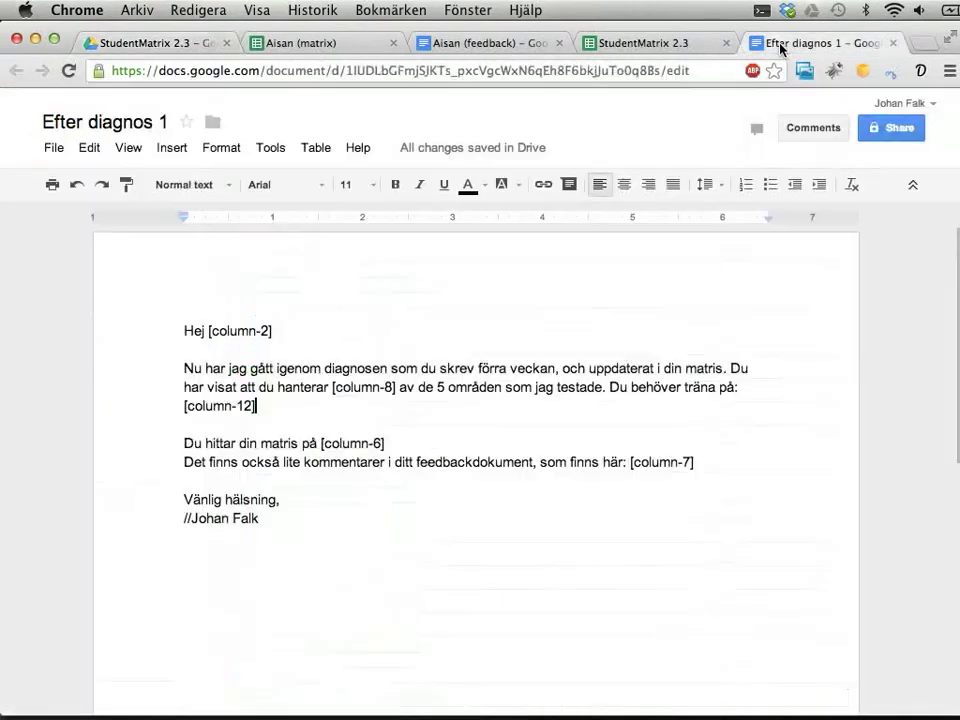
click(645, 43)
click(445, 149)
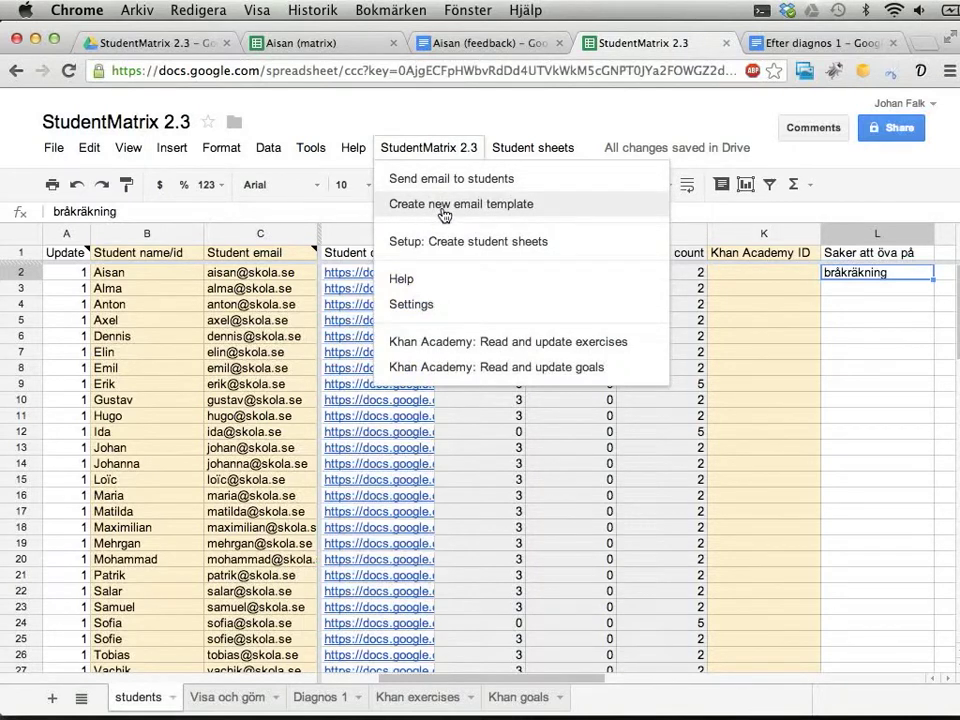
click(798, 46)
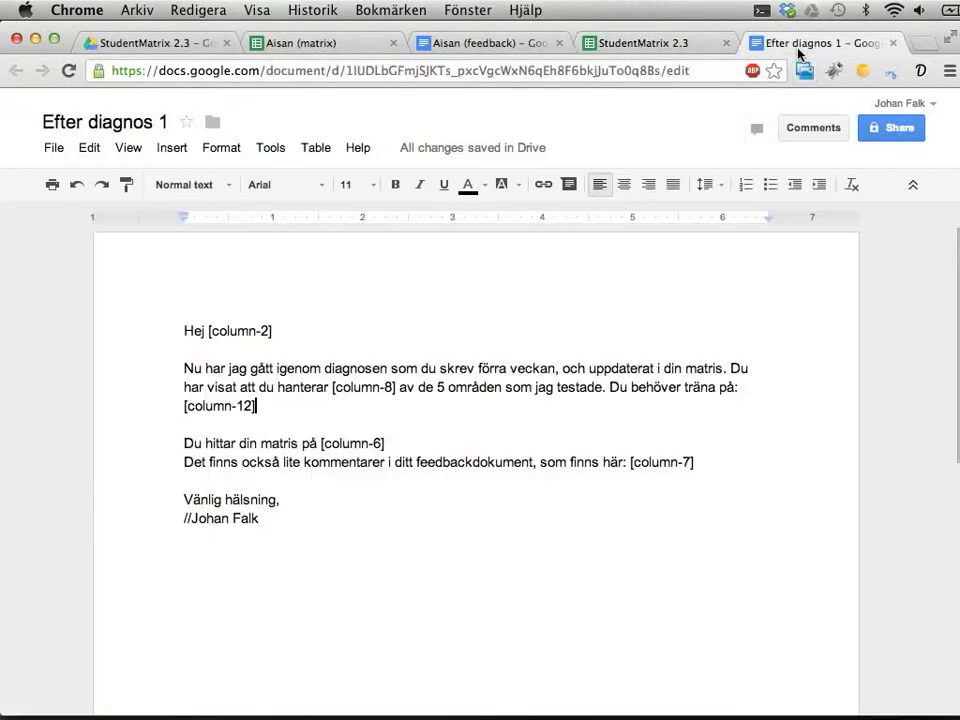
click(636, 47)
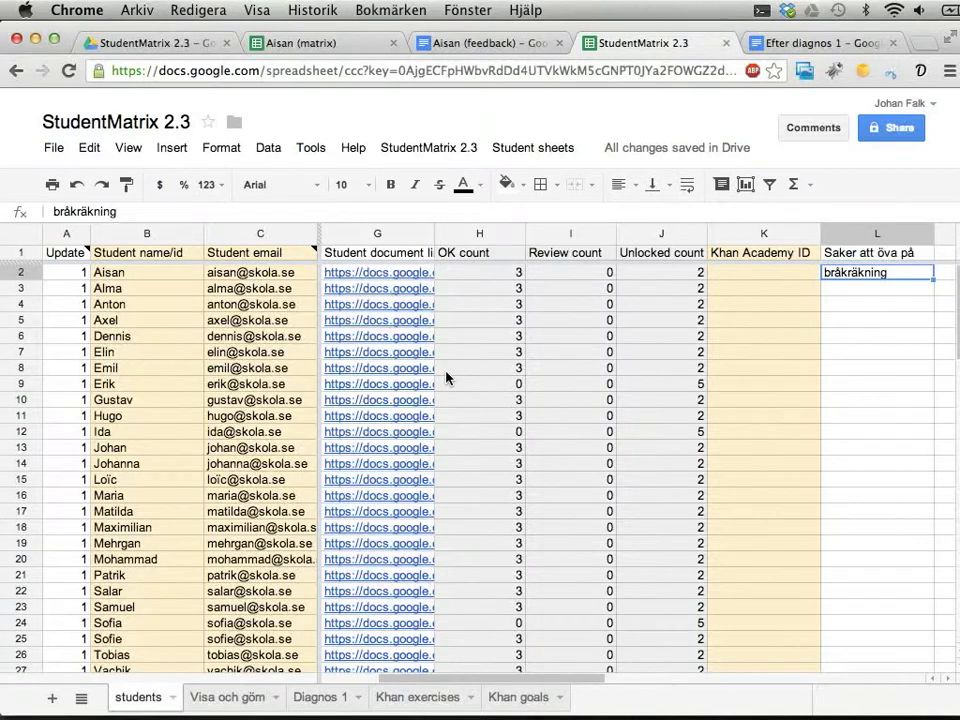
key(ctrl+Tab)
drag(354, 534, 176, 326)
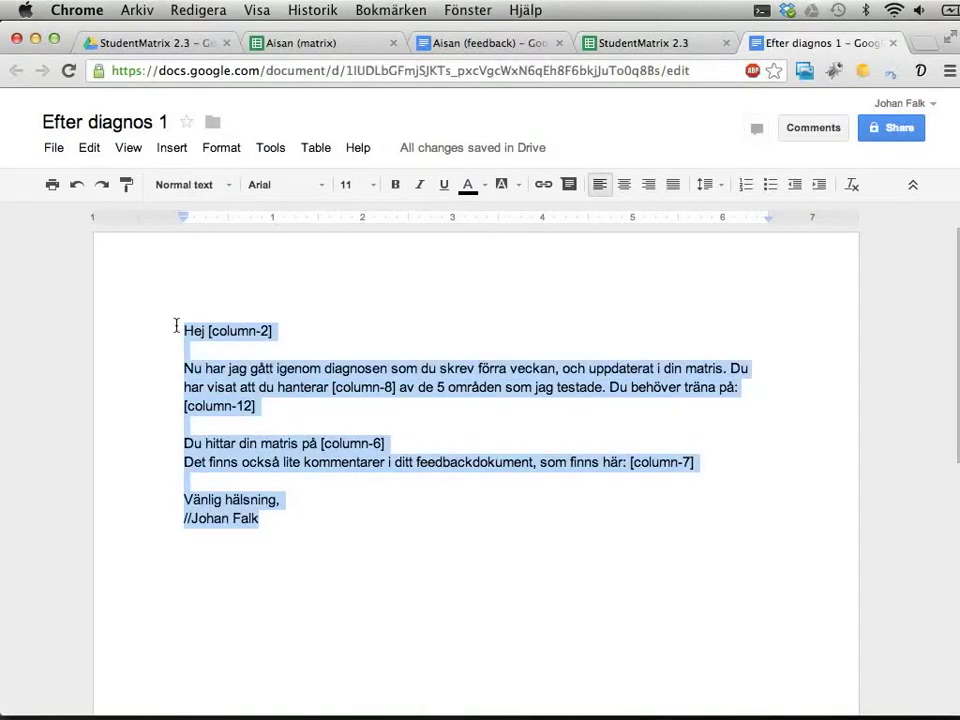